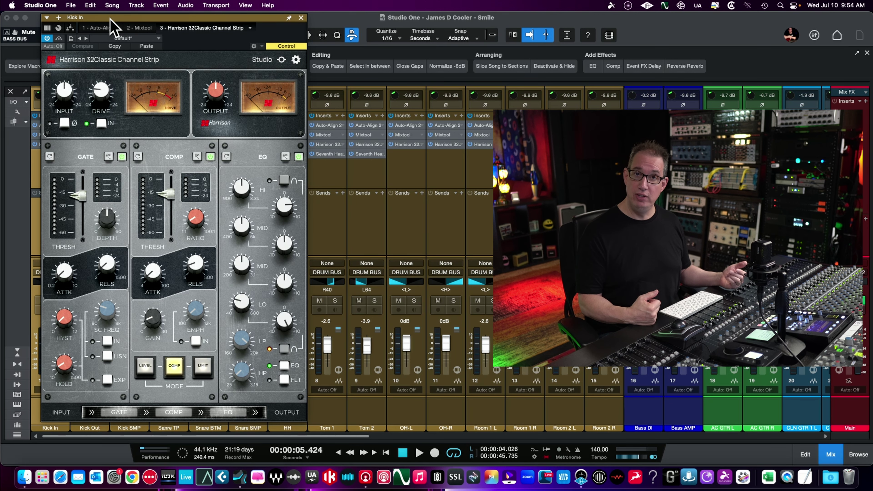
Nudge the Kick In Harrison 32Classic Channel Strip window slightly into a new position.
drag(110, 19, 108, 20)
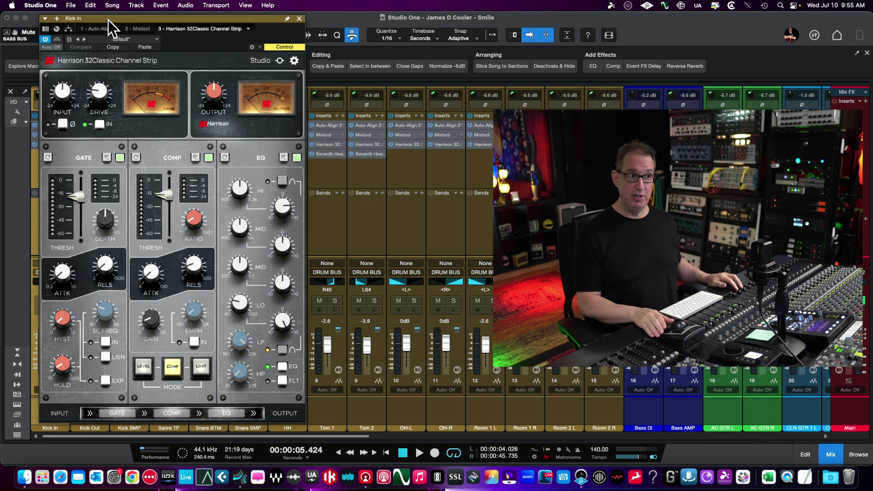
drag(116, 19, 118, 22)
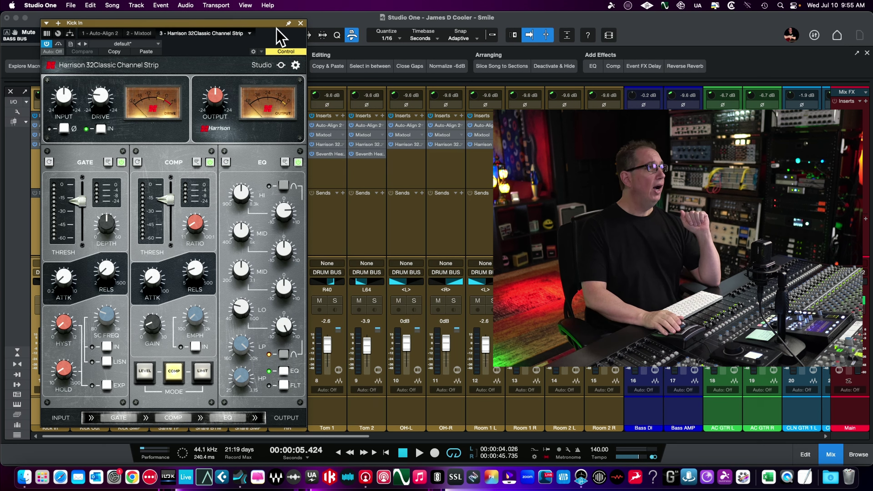
Close the Kick In strip window, go to the arrangement, and set the playhead at the 4.026 s loop start.
click(300, 24)
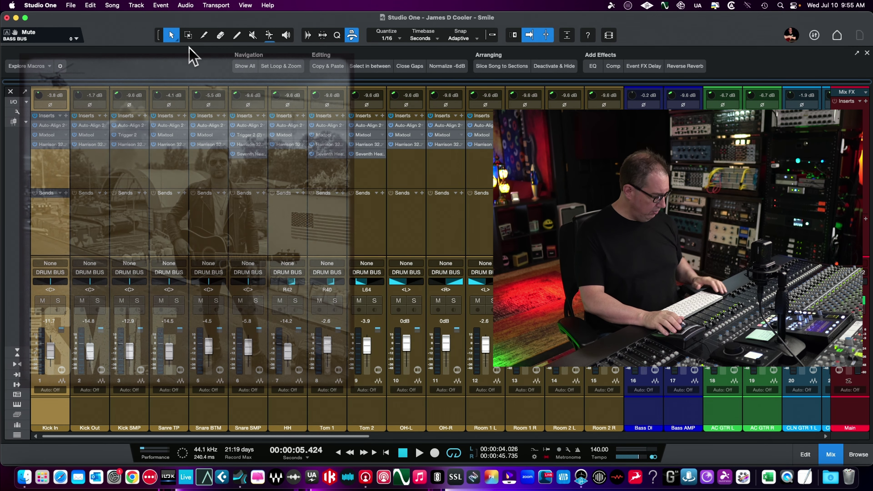
key(F3)
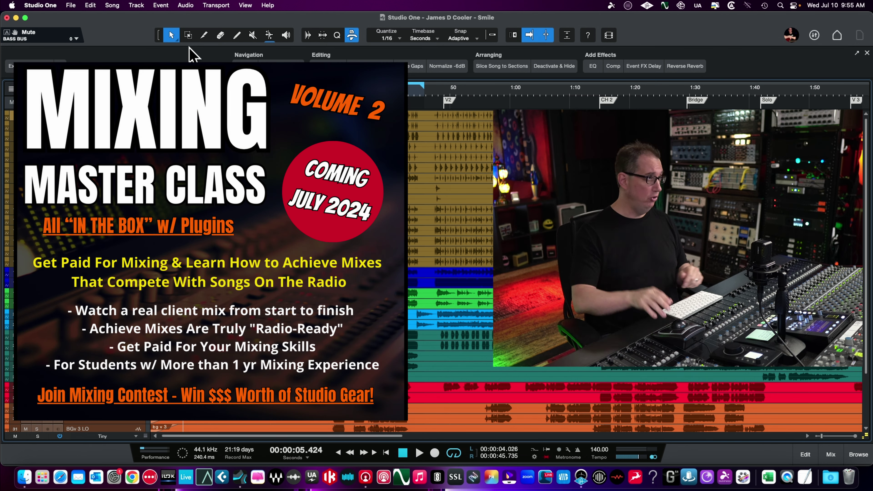
click(176, 98)
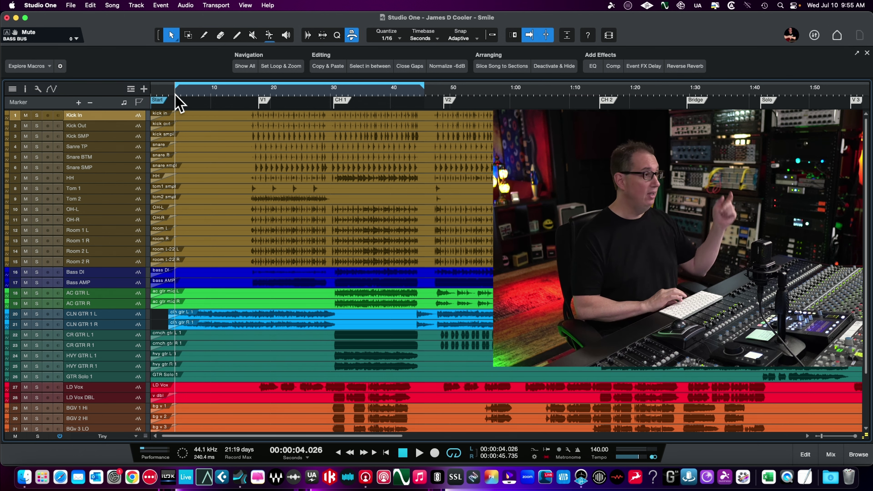
Play Smile from the 4.026 s loop start and stop at about 45.2 seconds.
key(space)
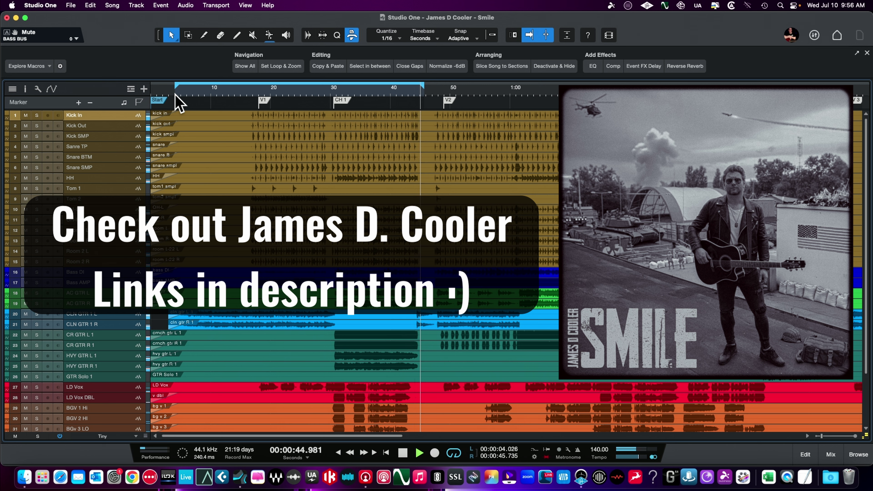
key(space)
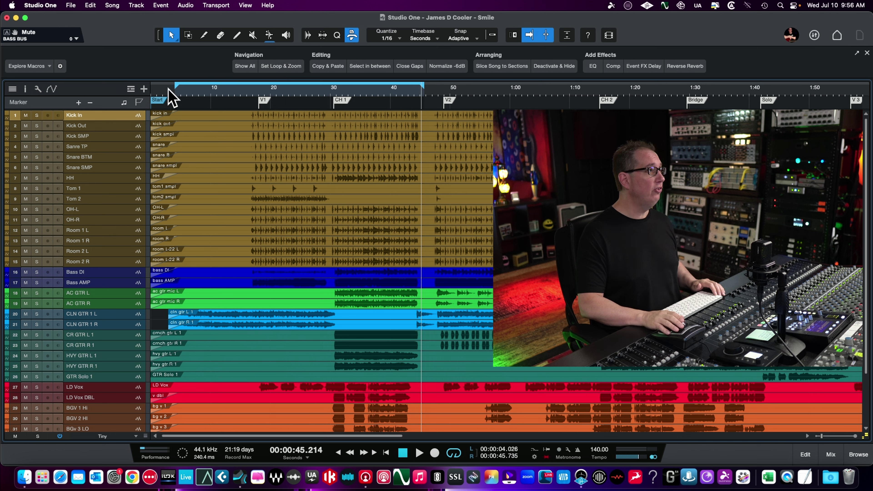
Move the loop start to about 16 seconds and place the playhead there at 16.638.
drag(177, 89, 251, 90)
click(252, 94)
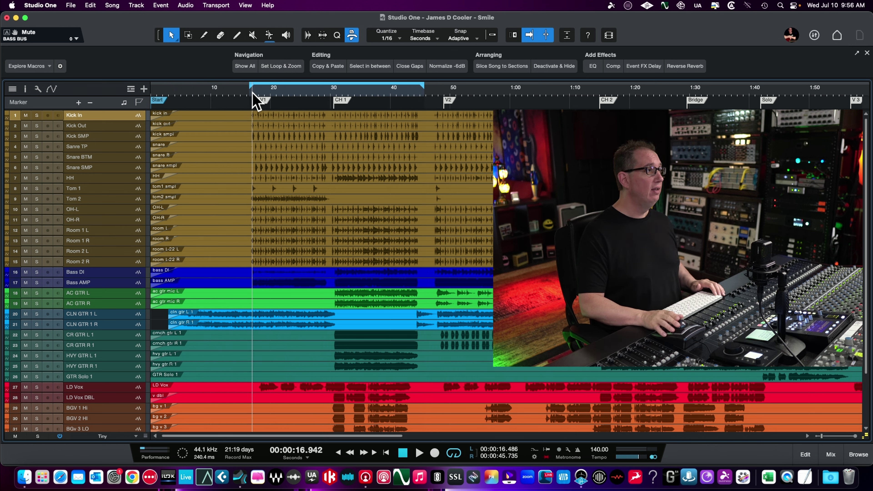
click(250, 94)
In the mixer, step through channels from Kick In to the BGV Verb return, then return to channel 1.
key(F3)
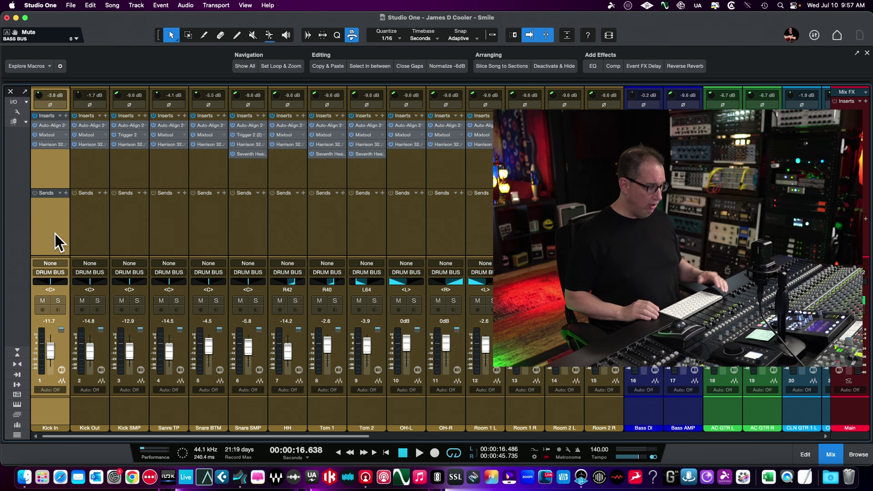
key(Down)
key(Down)
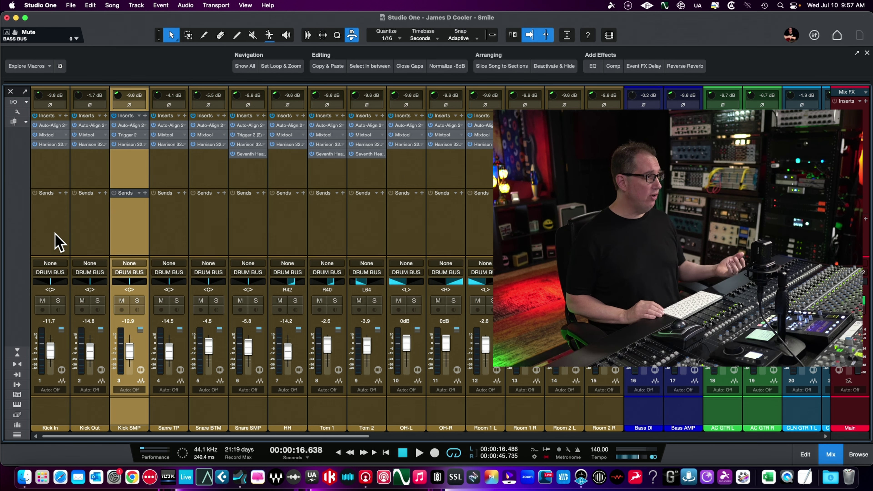
key(Down)
key(Down)
key(Down)
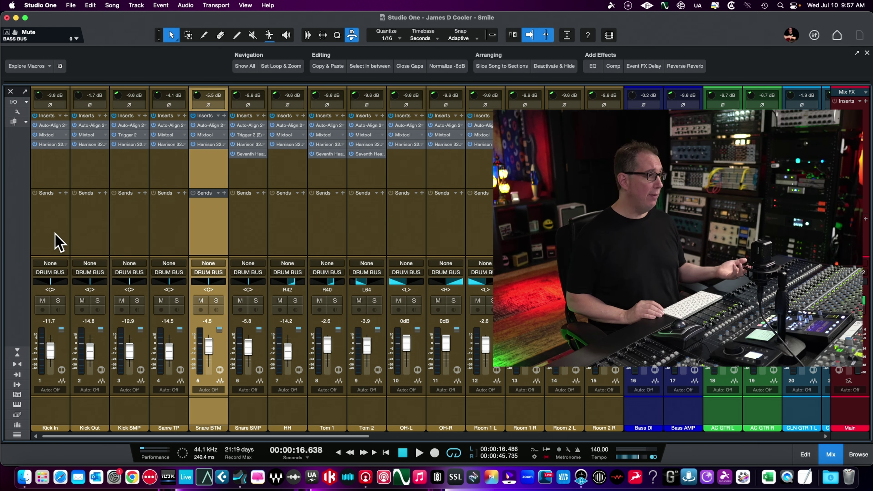
key(Down)
key(Down)
key(Down)
key(Down)
key(Down)
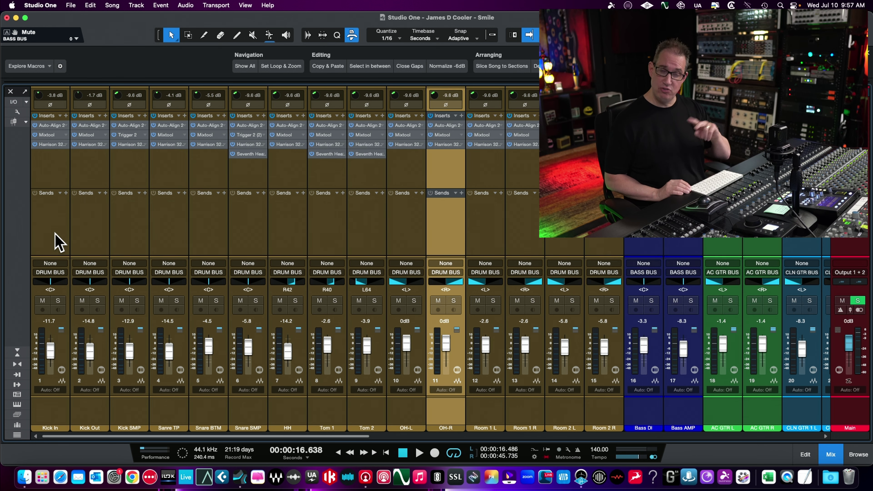
key(Down)
key(Down)
key(Down)
key(Down)
key(Down)
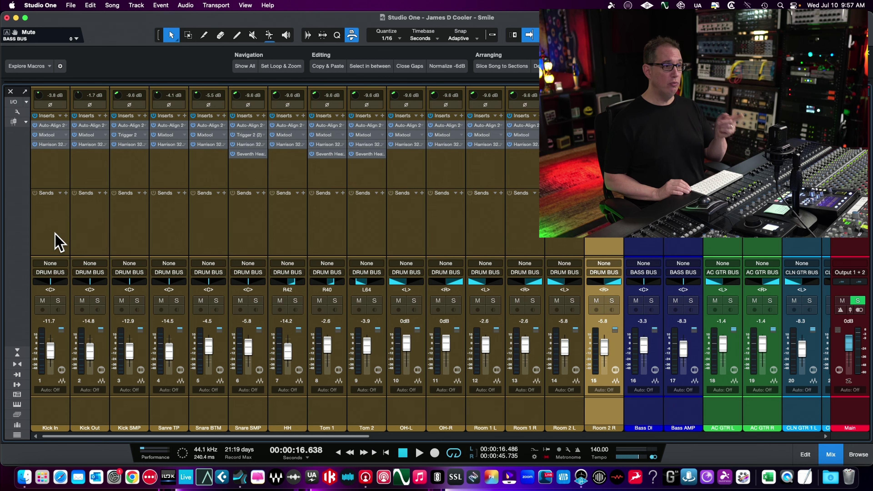
key(Down)
key(Down)
key(Down)
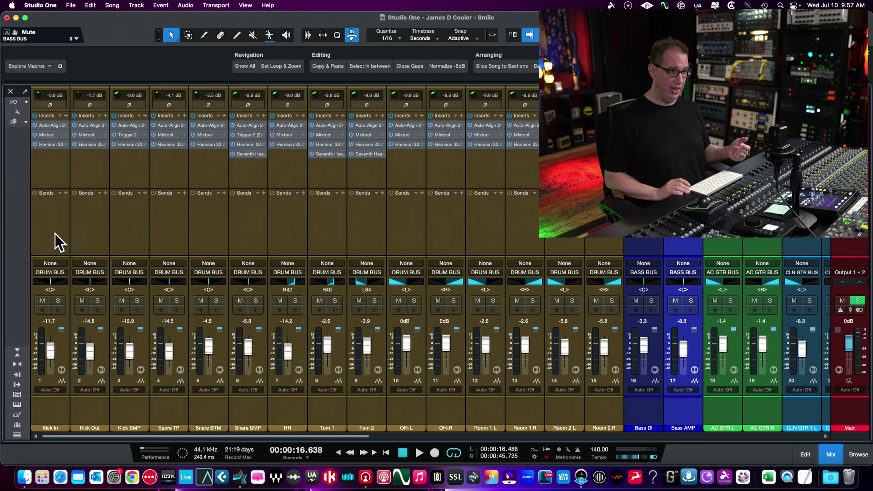
key(Down)
key(Down)
key(Down)
key(Down)
key(Down)
key(Down)
key(Down)
key(Down)
key(Down)
key(Down)
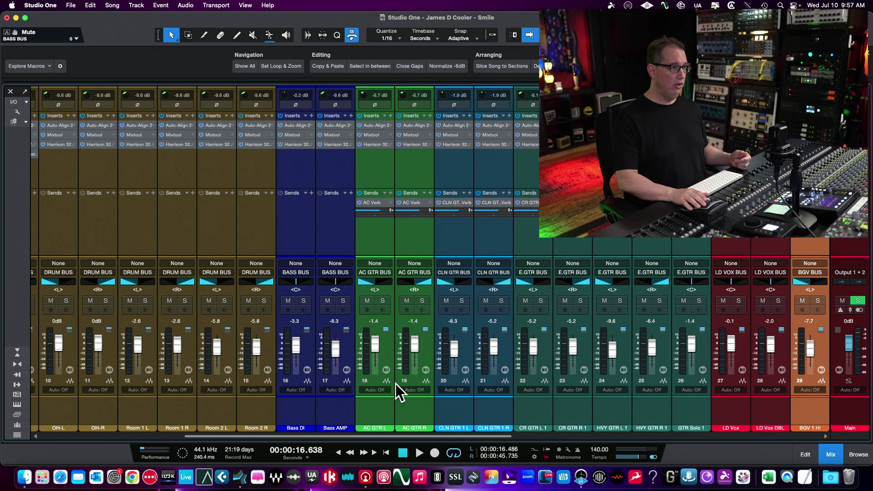
click(454, 413)
key(Down)
key(Down)
key(Down)
key(Down)
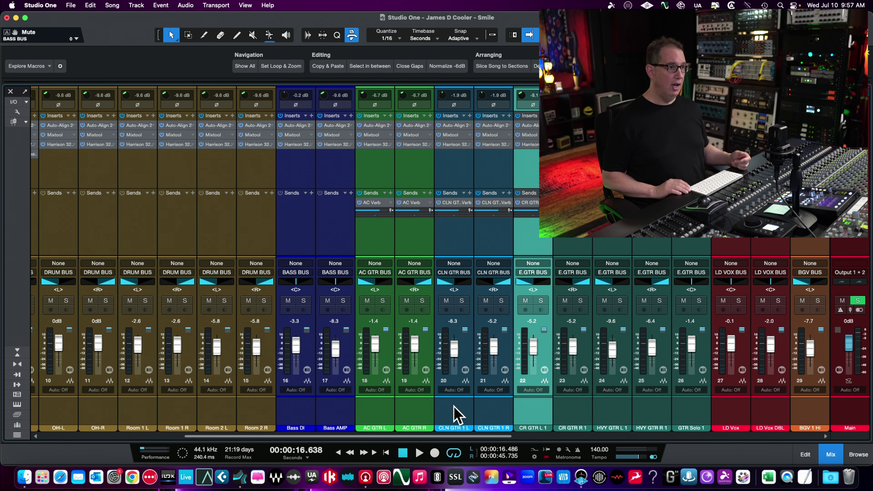
key(Down)
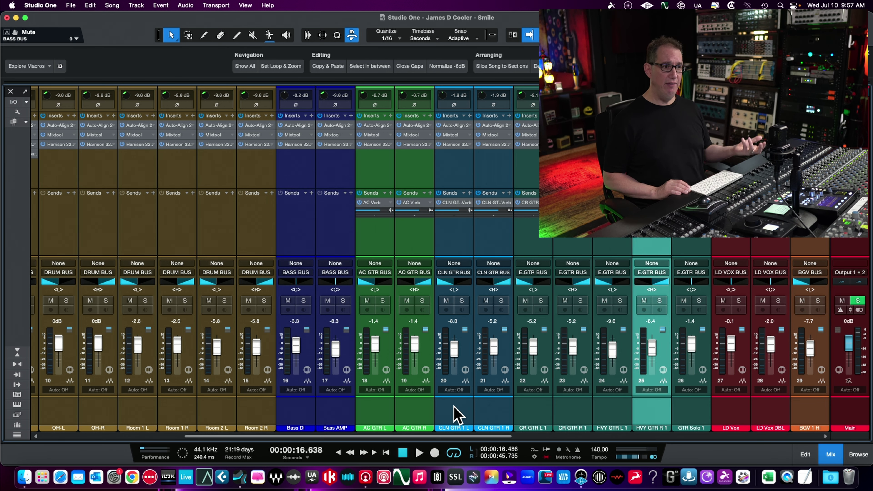
key(Down)
key(Down)
key(Down)
key(Down)
key(Down)
key(Down)
key(Down)
key(Down)
key(Down)
key(Down)
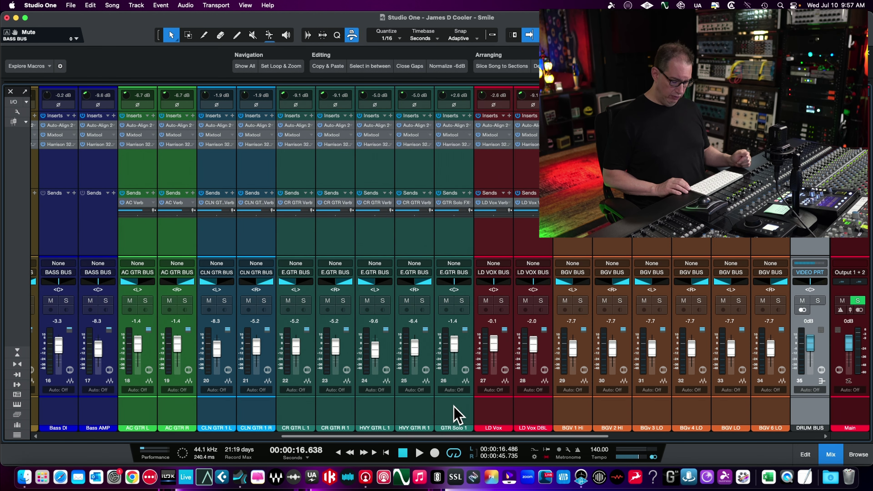
key(Down)
key(Down)
key(Down)
key(Down)
key(Down)
key(Down)
key(Down)
key(Down)
key(Down)
key(Down)
key(Down)
key(Down)
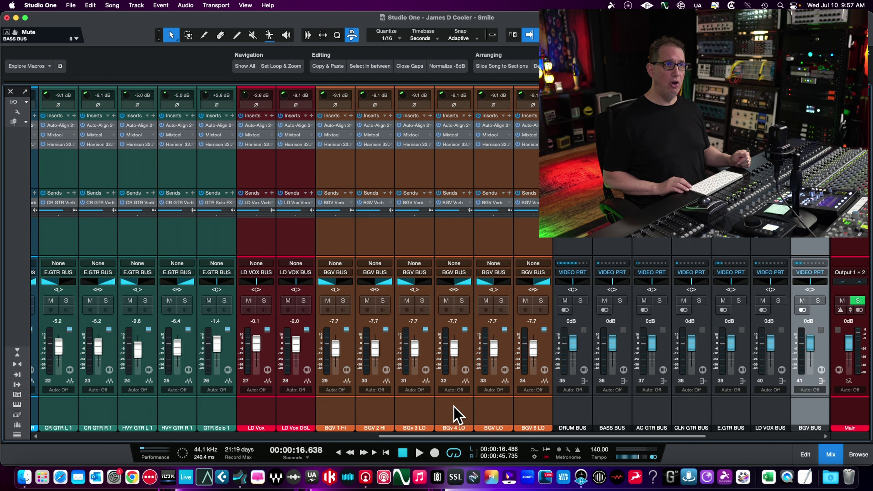
key(Down)
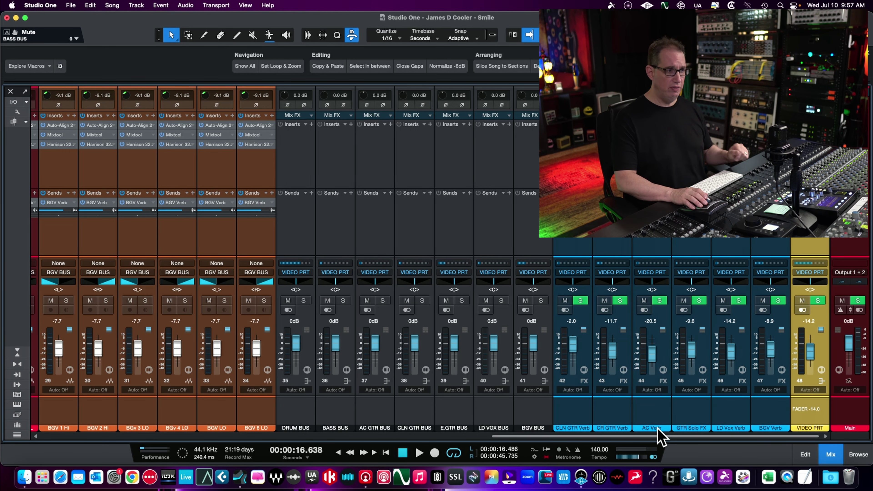
scroll(594, 447, left, 3)
scroll(594, 451, left, 5)
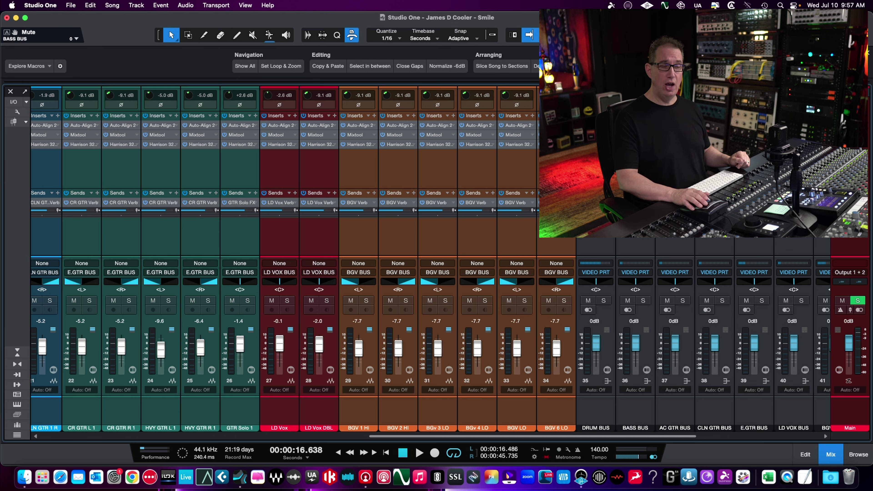
drag(559, 436, 107, 472)
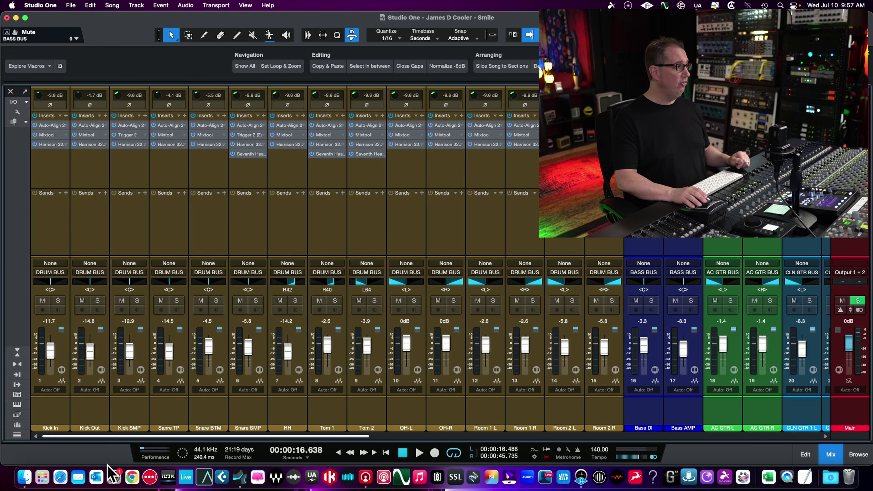
Select all mixer channels and audition the song from 16.638 to about 44.6 seconds.
click(46, 230)
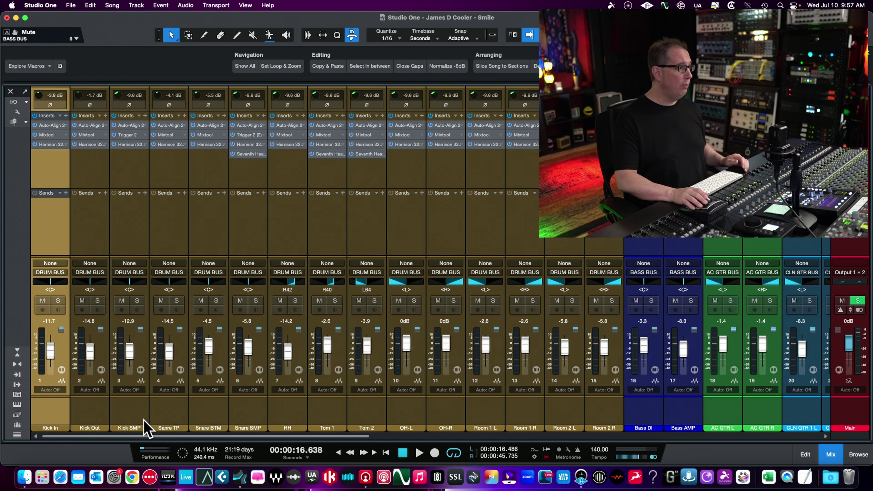
drag(151, 436, 449, 423)
key(super+a)
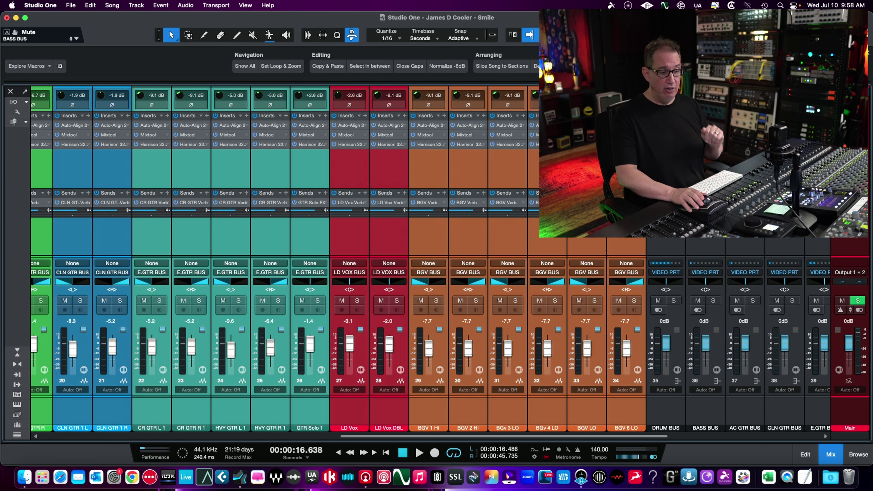
key(space)
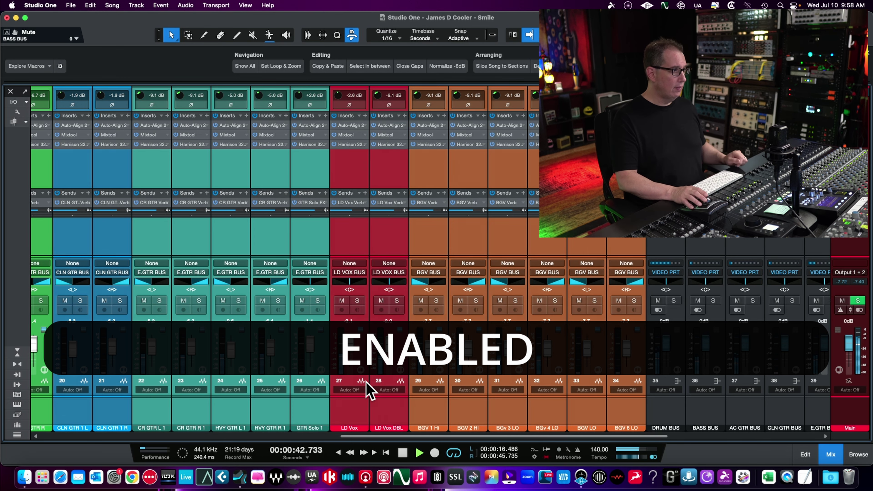
scroll(366, 386, left, 5)
scroll(367, 384, left, 15)
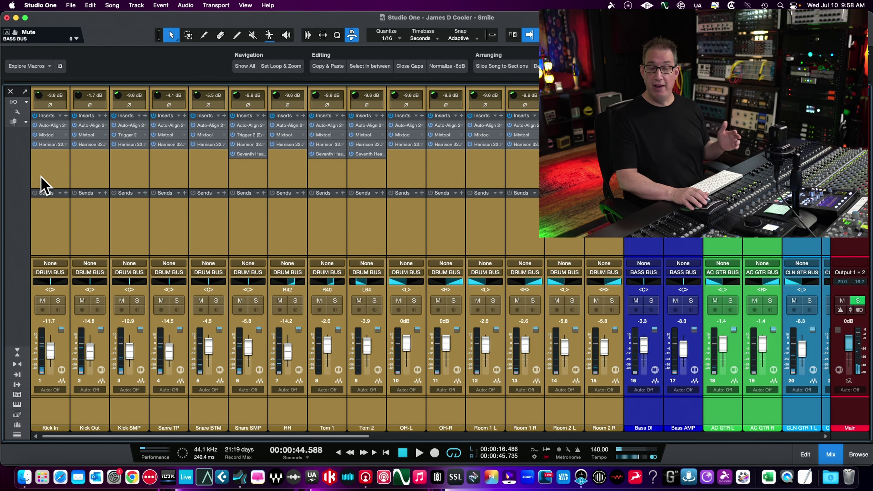
Reopen the Harrison strip on Kick In, shift its window right, and switch the saturator in.
click(41, 174)
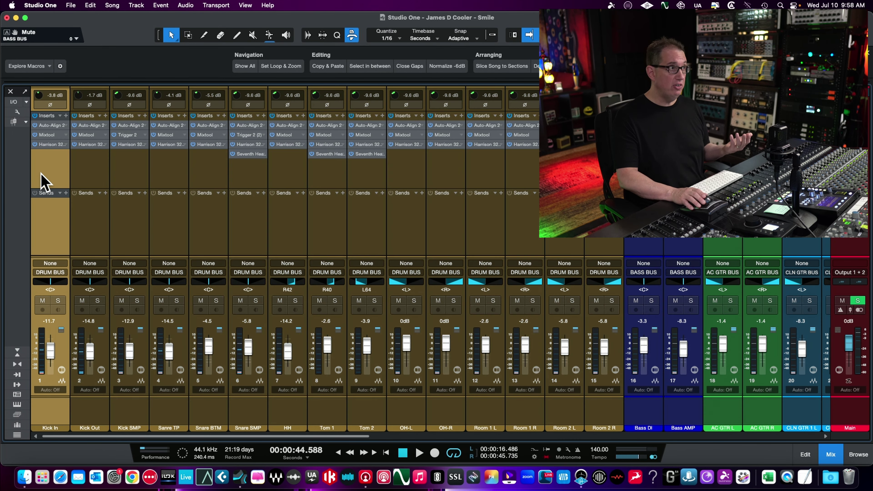
double_click(45, 146)
drag(133, 25, 155, 27)
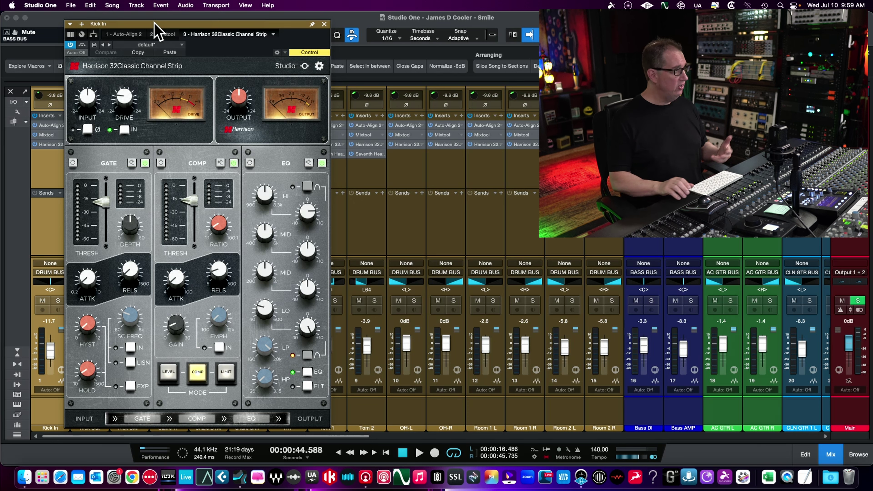
drag(154, 25, 154, 24)
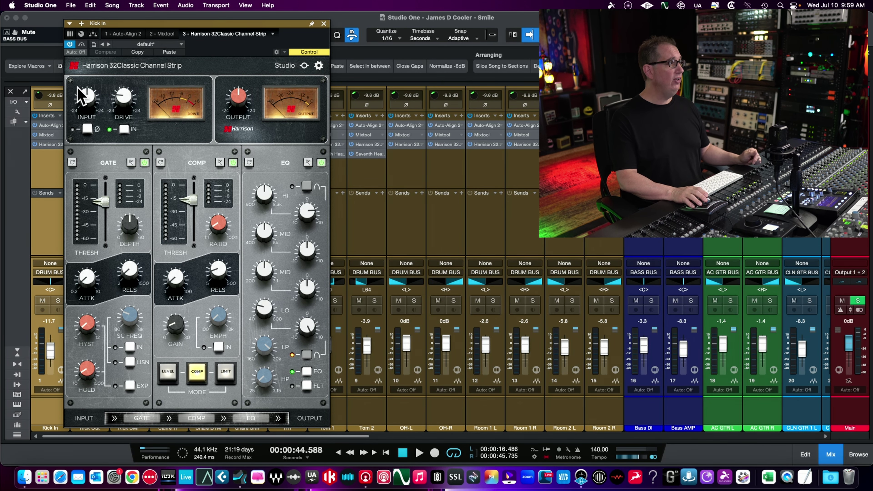
mouse_move(107, 103)
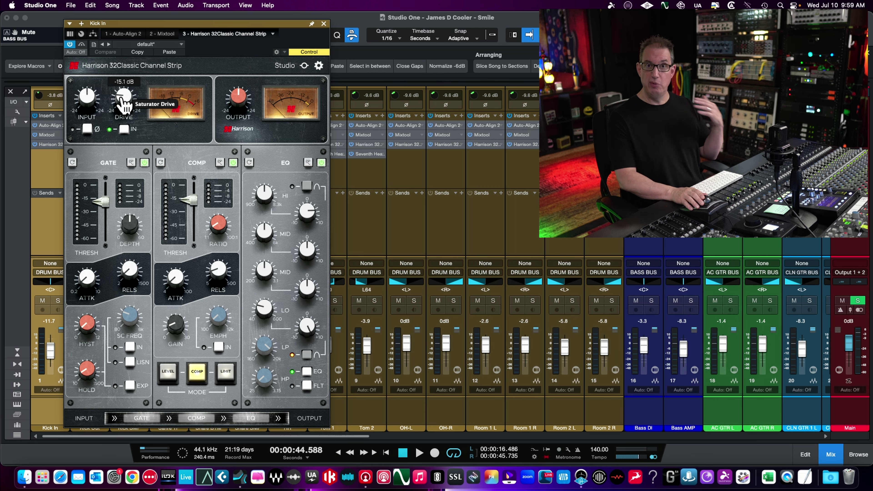
click(125, 130)
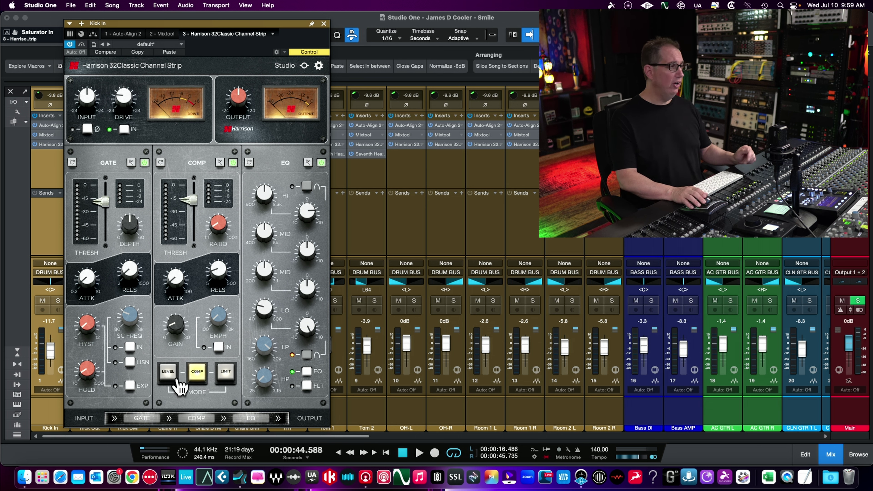
Try the compressor's Level, Comp and Limit modes, raise ratio to about 15.2:1, ending in Level.
click(168, 378)
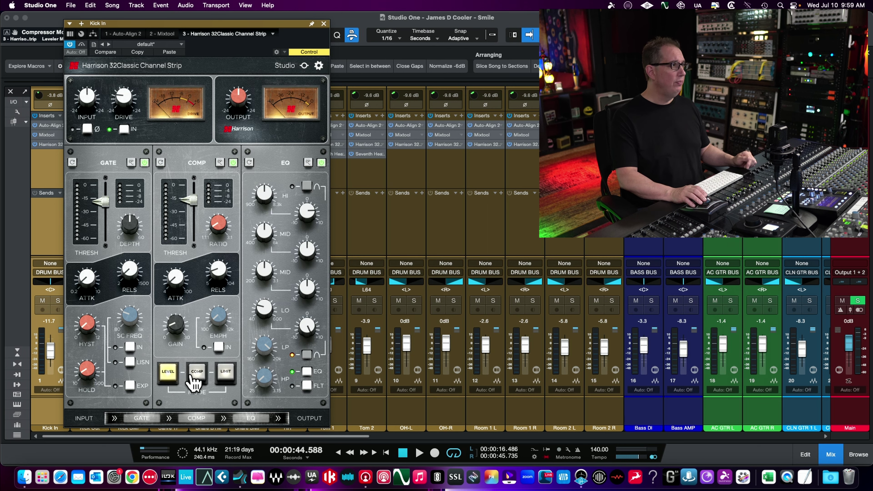
click(197, 372)
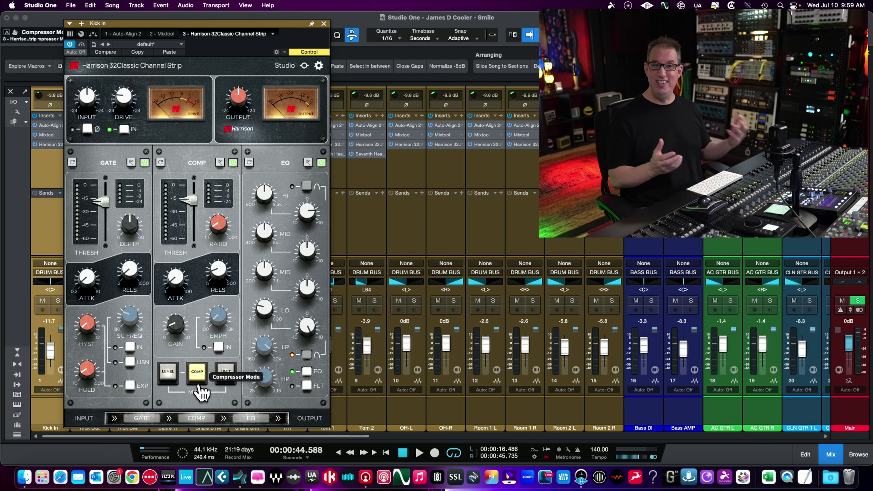
click(225, 372)
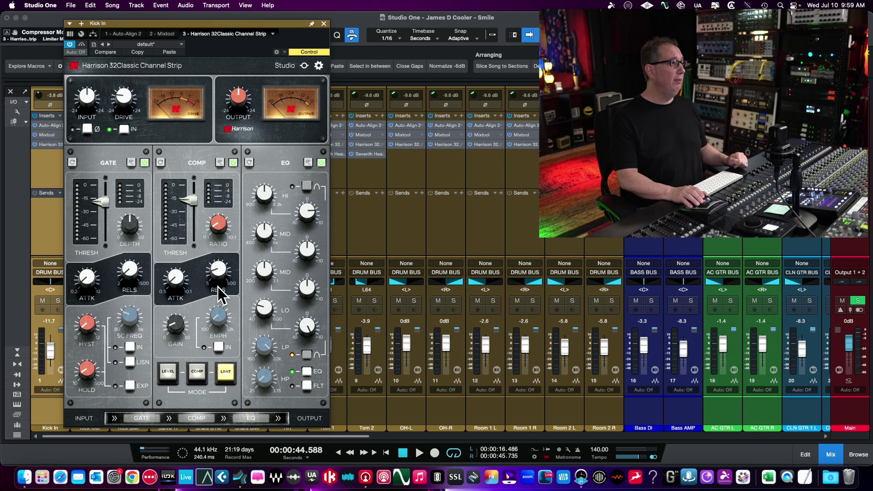
mouse_move(211, 242)
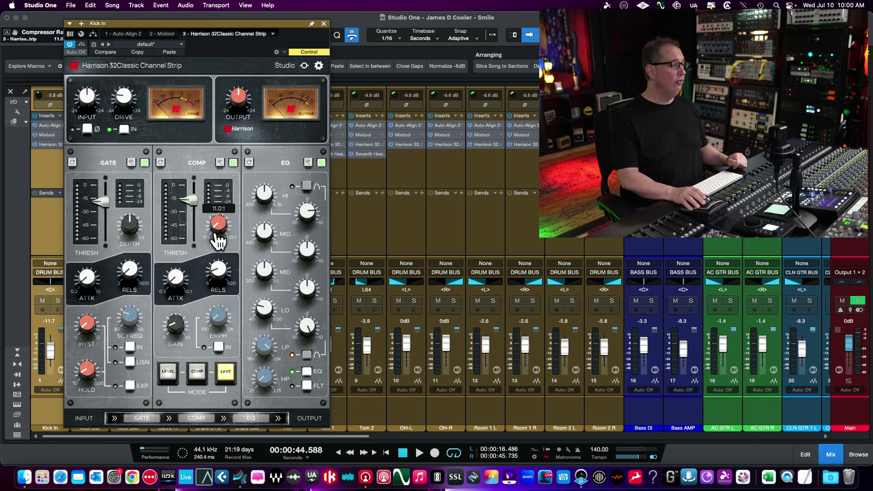
drag(218, 230, 220, 234)
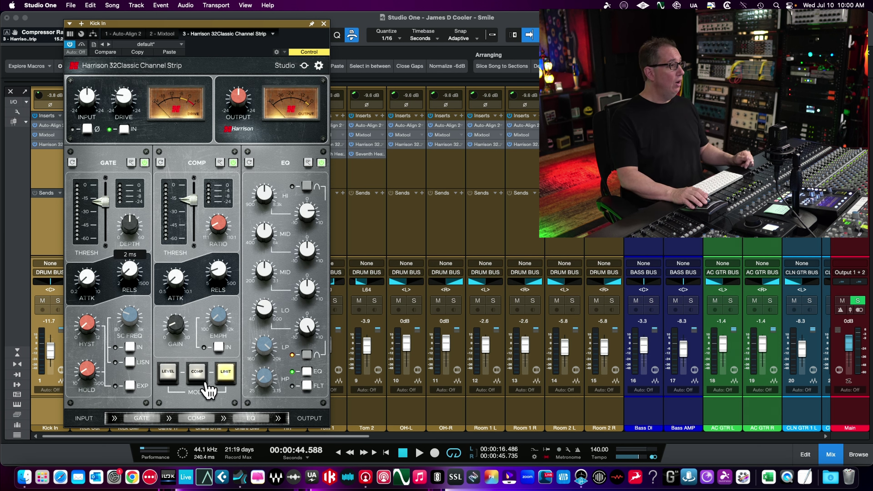
mouse_move(155, 281)
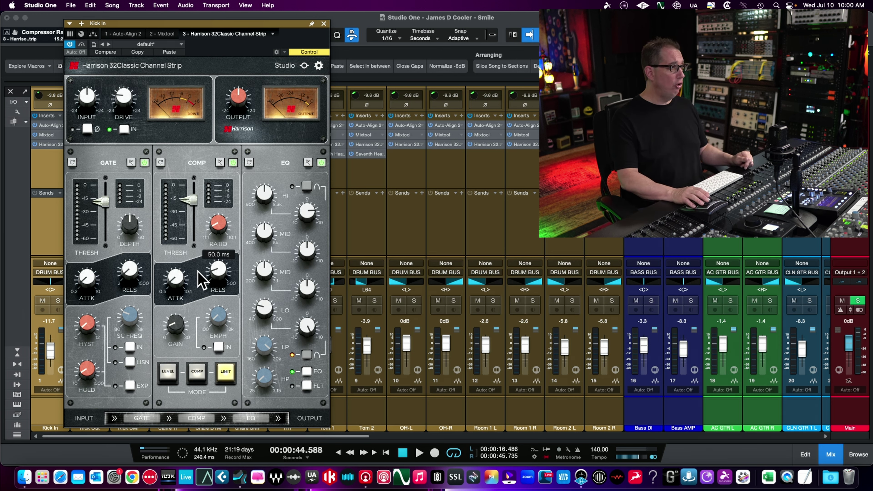
click(170, 374)
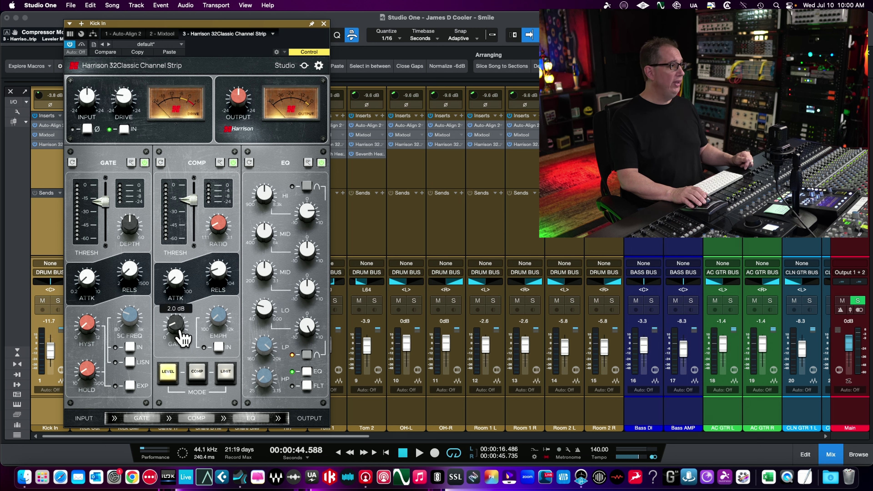
Bypass the compressor section of the Harrison strip.
mouse_move(172, 342)
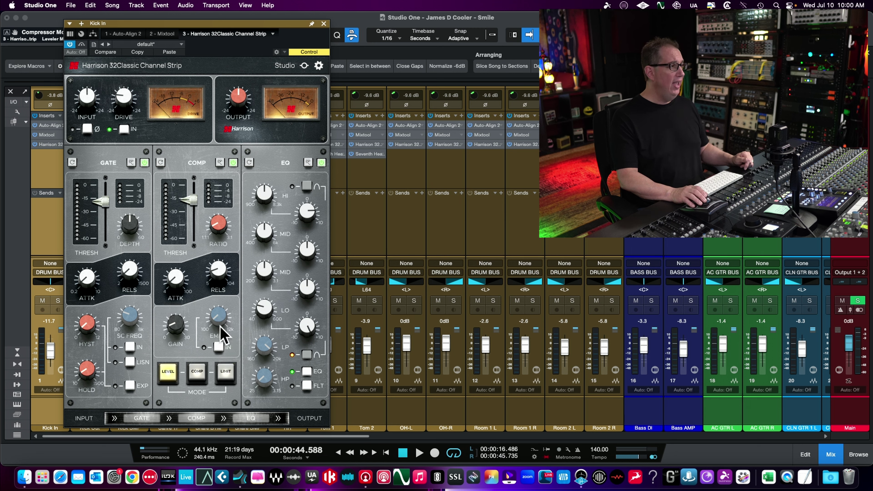
mouse_move(217, 332)
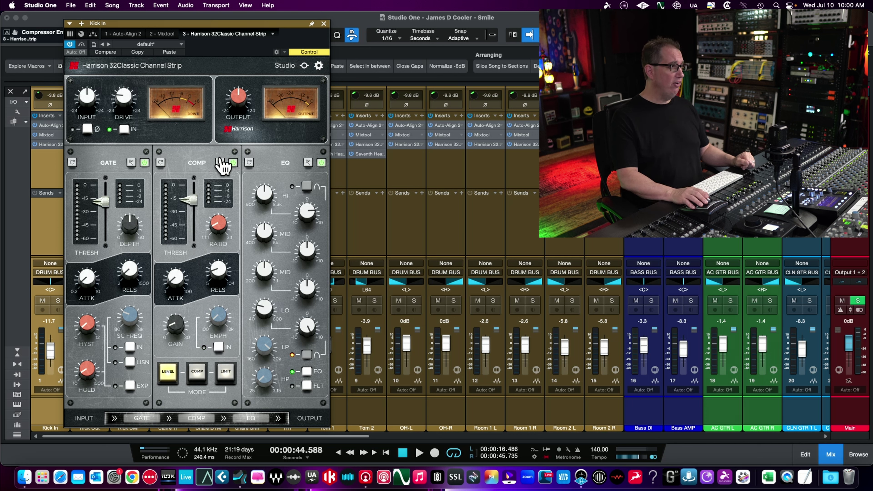
click(233, 162)
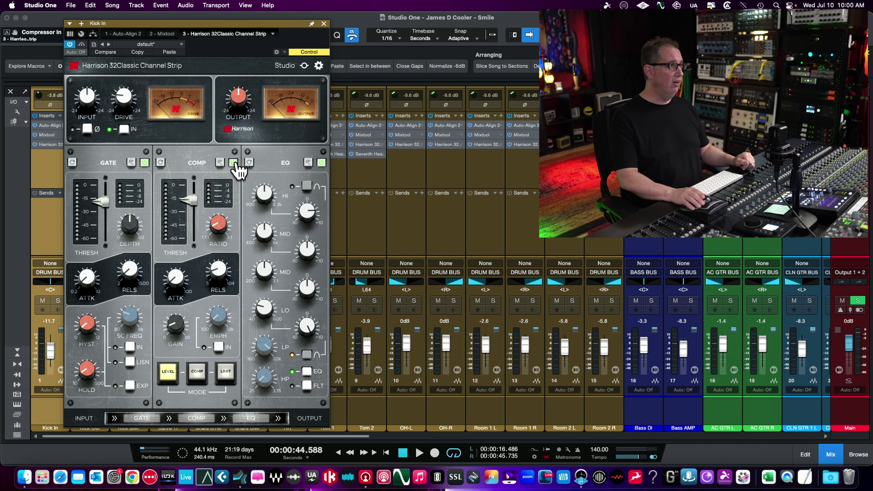
Toggle the gate off and on, switch the high EQ band's curve, and flip the low band back.
click(144, 162)
click(145, 162)
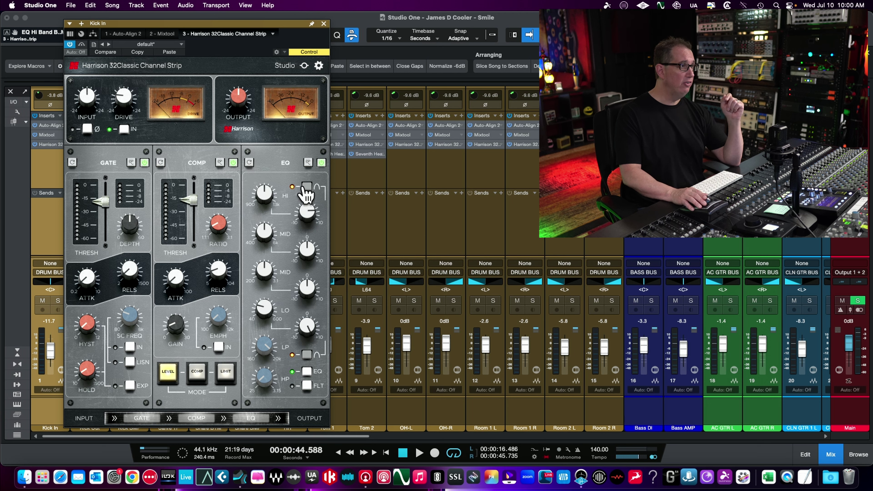
click(305, 188)
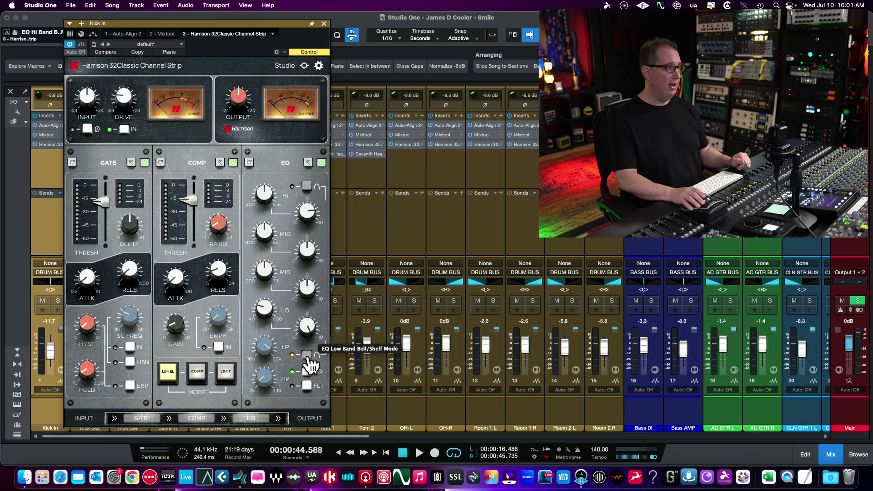
click(307, 356)
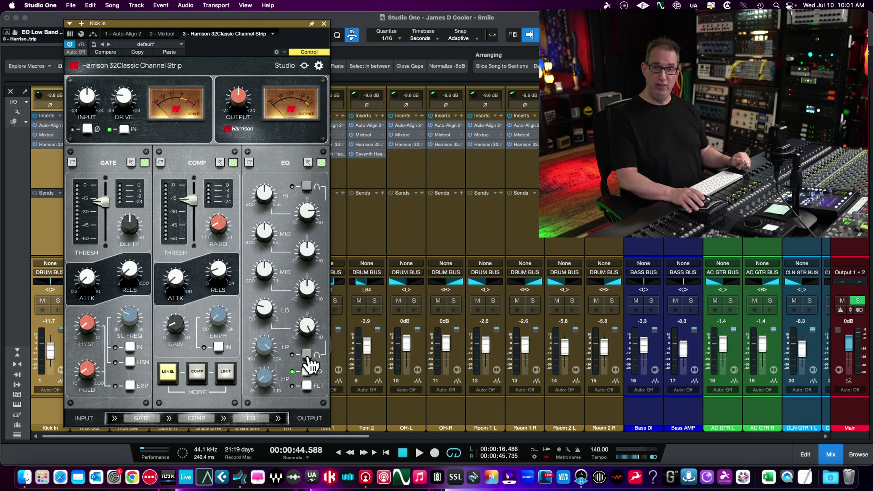
click(307, 355)
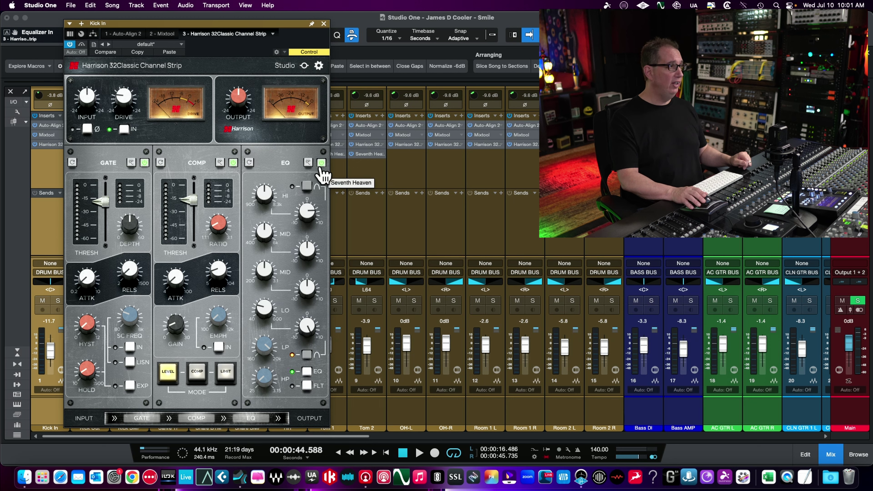
Switch in the EQ's high- and low-pass filters and drag the EQ block toward the COMP slot.
click(307, 387)
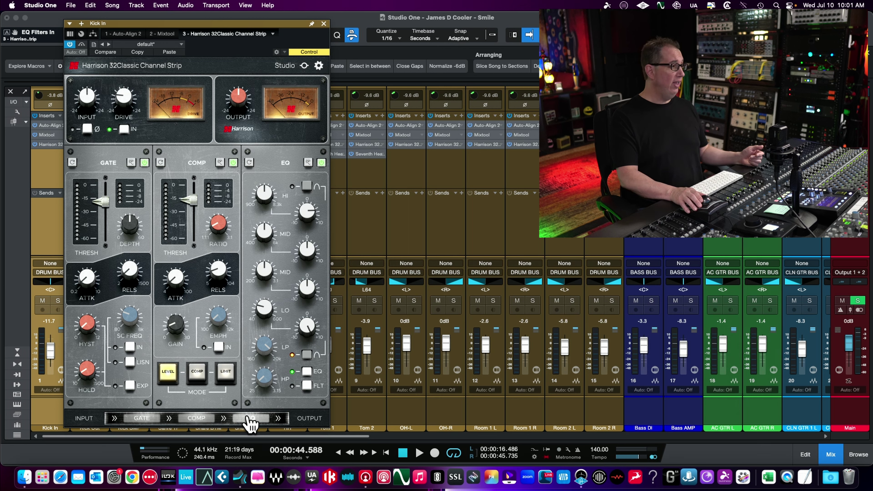
mouse_move(246, 417)
mouse_down()
mouse_move(178, 417)
mouse_move(252, 416)
mouse_up()
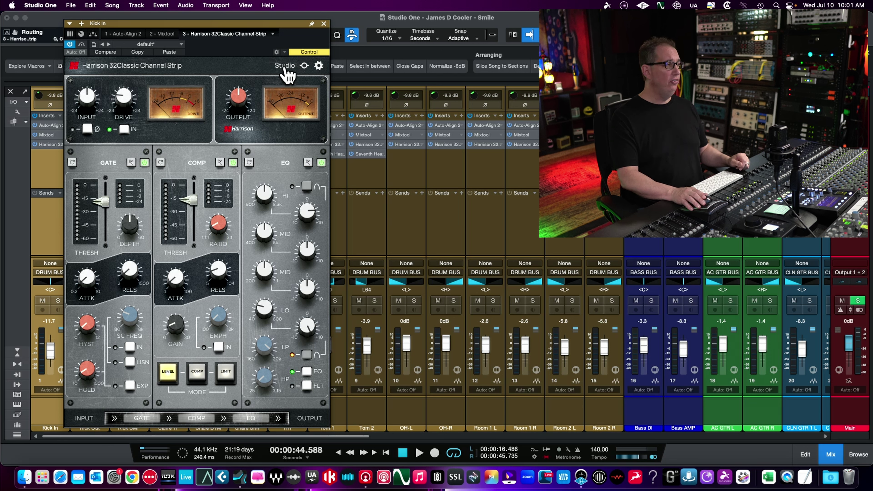
Bypass the whole Harrison strip several times to compare against the processed sound.
click(304, 66)
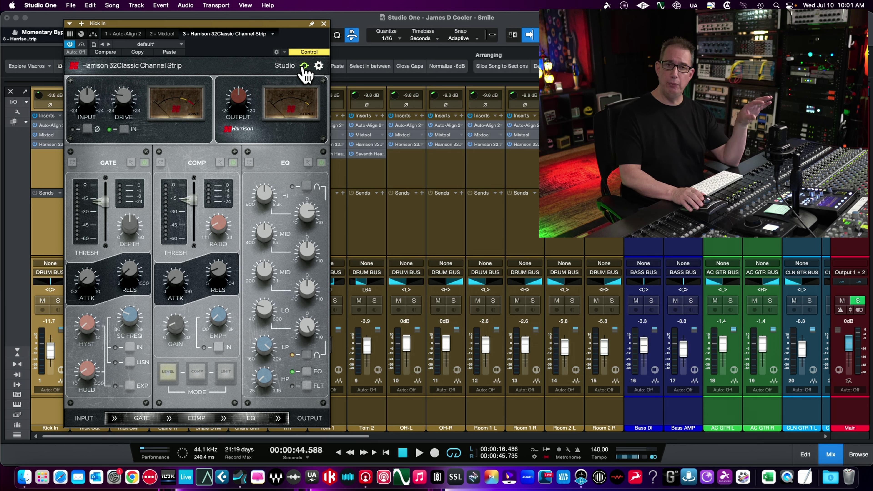
click(304, 66)
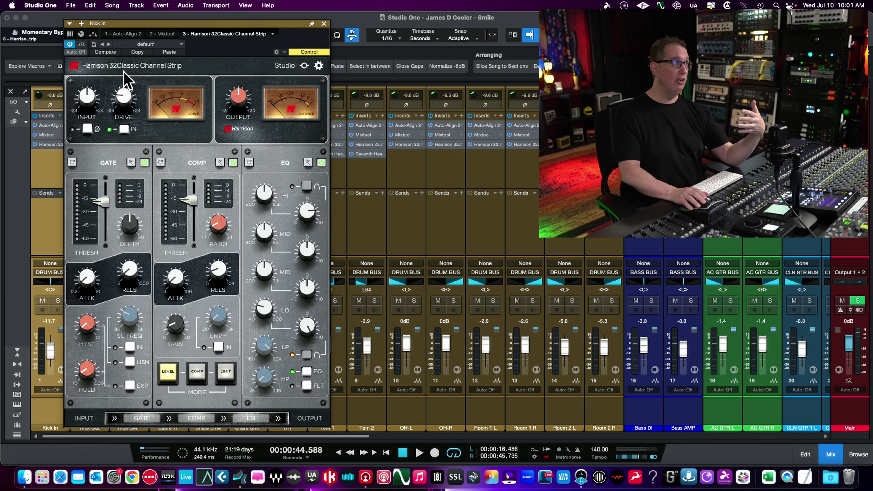
click(81, 45)
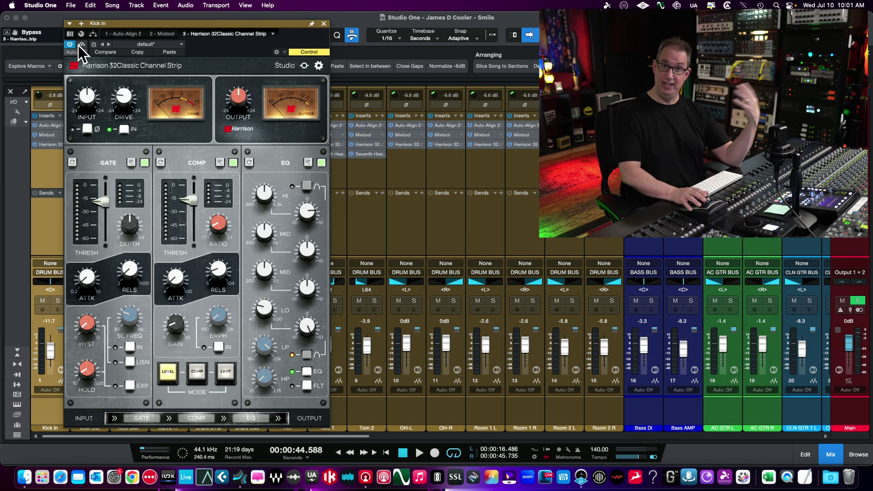
click(304, 66)
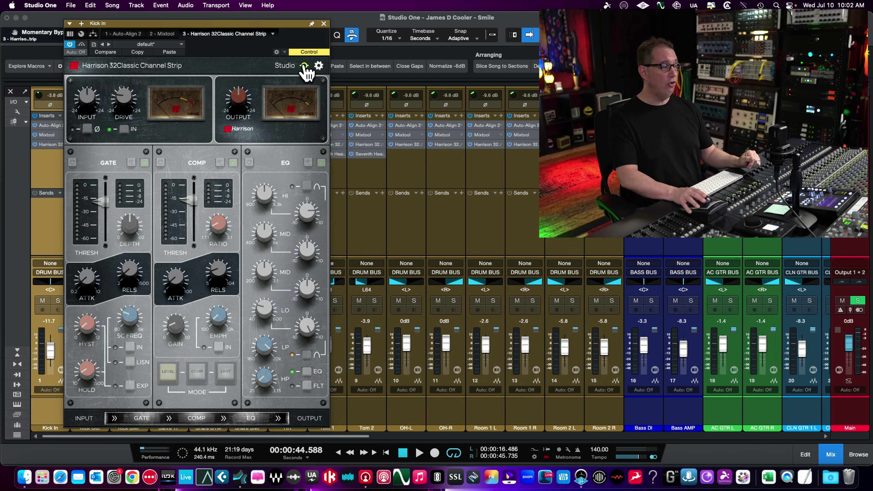
click(304, 66)
click(305, 66)
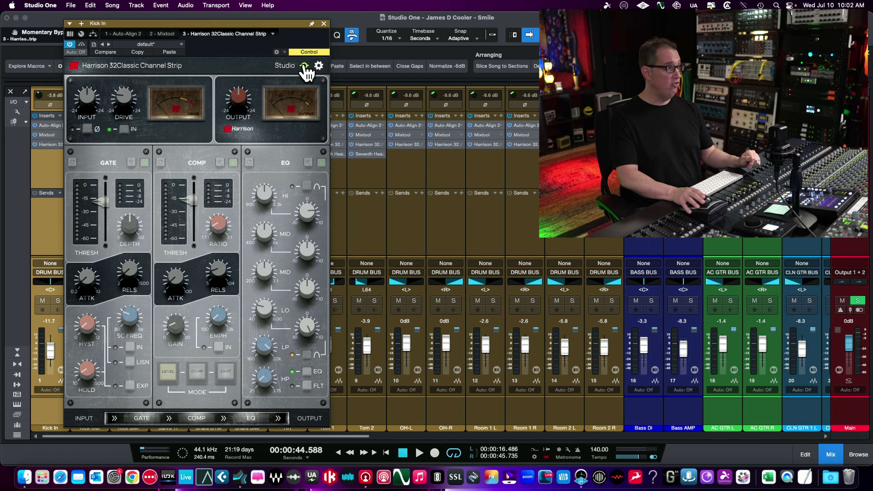
Check the plugin settings menu, then shrink the window slightly and move it up and left.
click(319, 65)
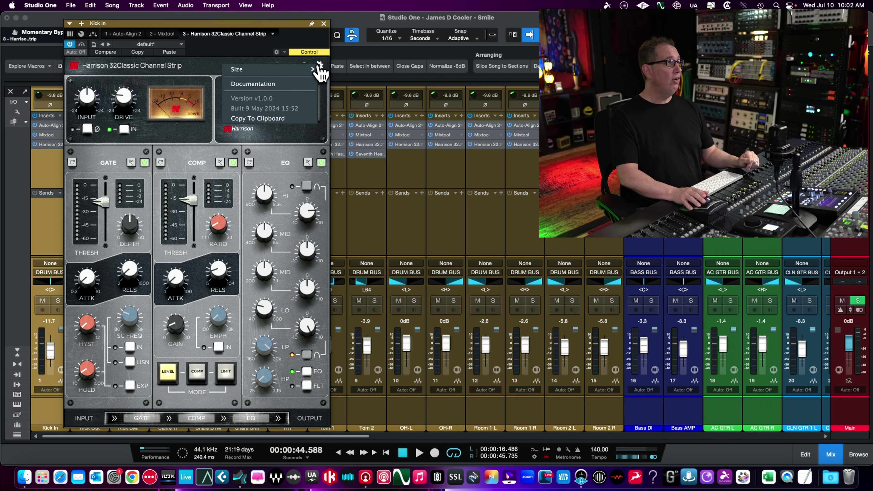
mouse_move(297, 70)
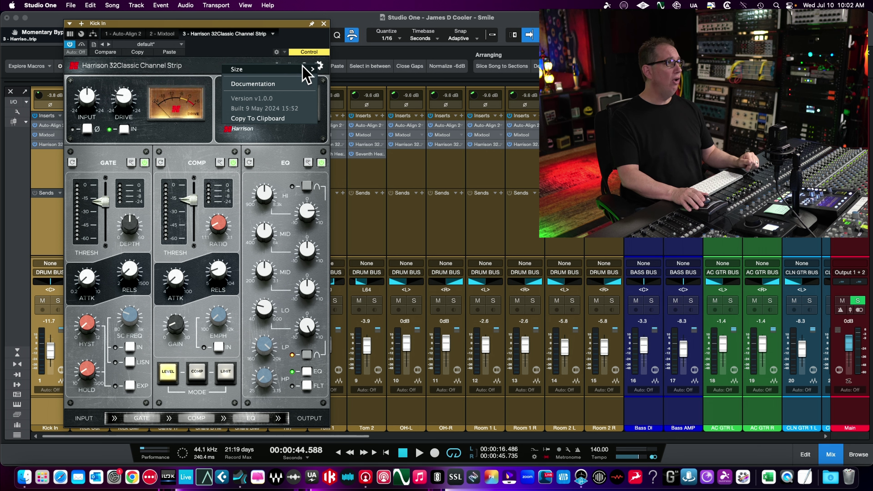
click(319, 66)
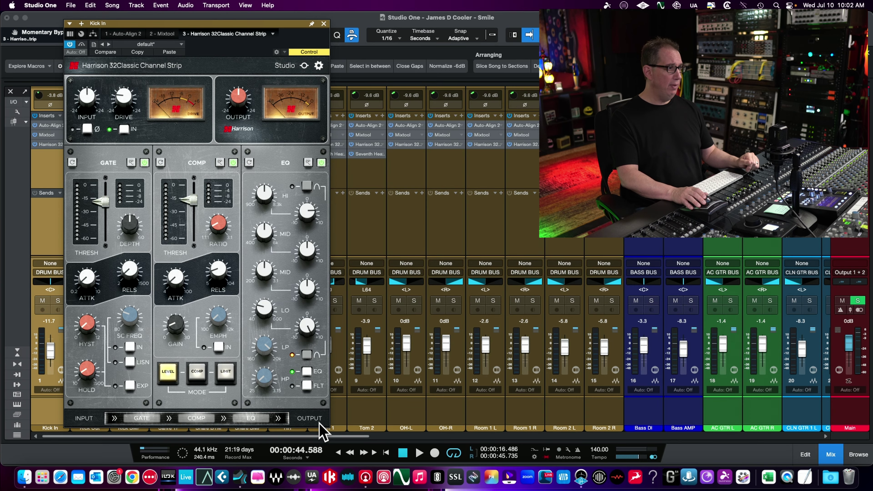
mouse_move(325, 424)
mouse_down()
mouse_move(296, 396)
mouse_move(327, 424)
mouse_up()
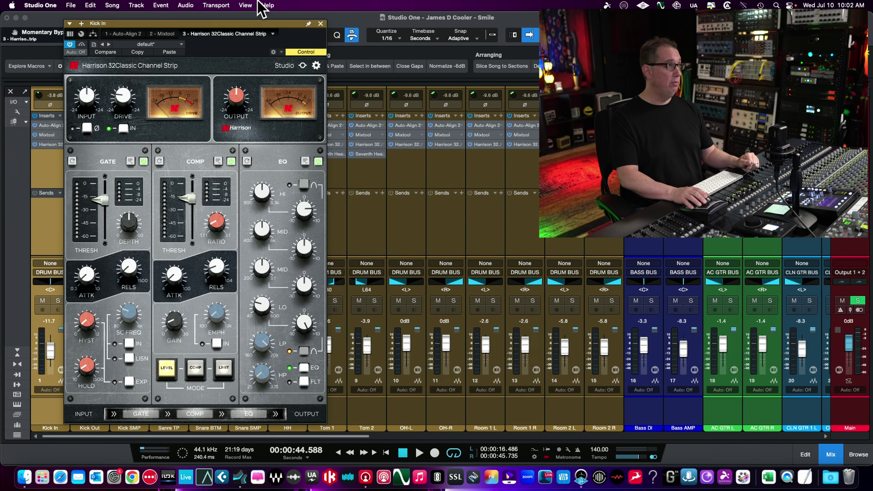
drag(220, 24, 214, 21)
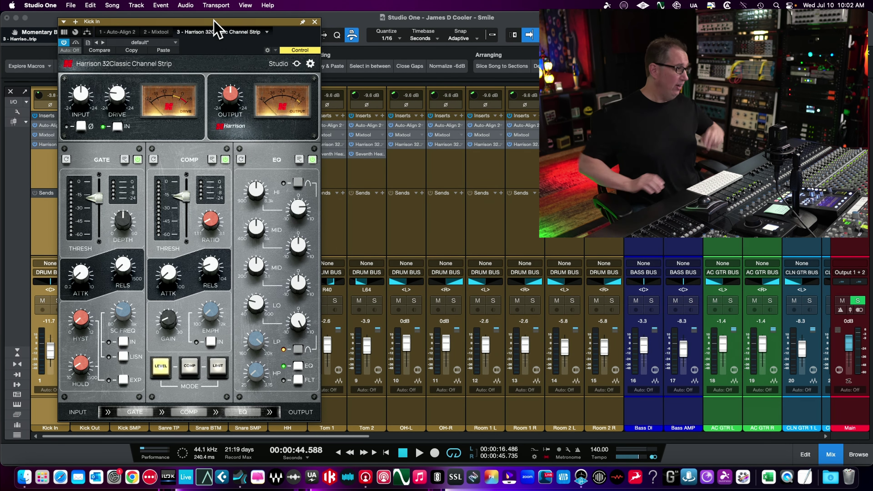
Close the open Harrison window, solo Kick SMP and open its Harrison 32Classic strip.
click(315, 21)
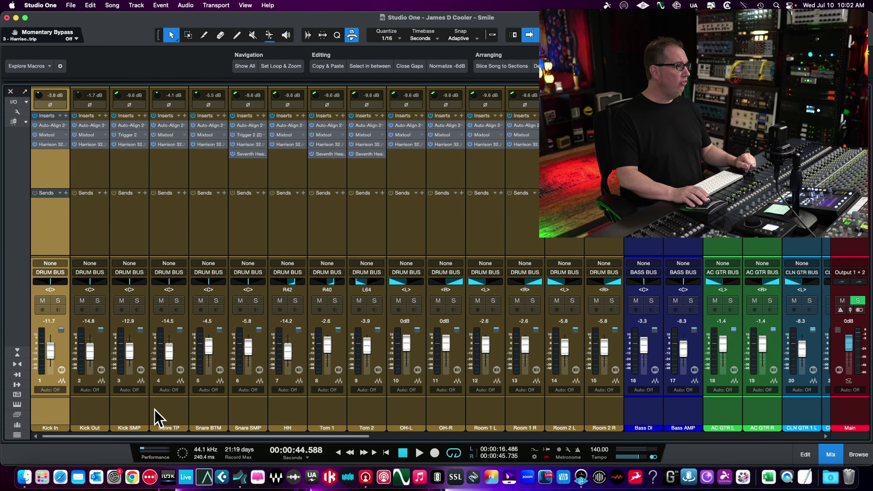
click(136, 241)
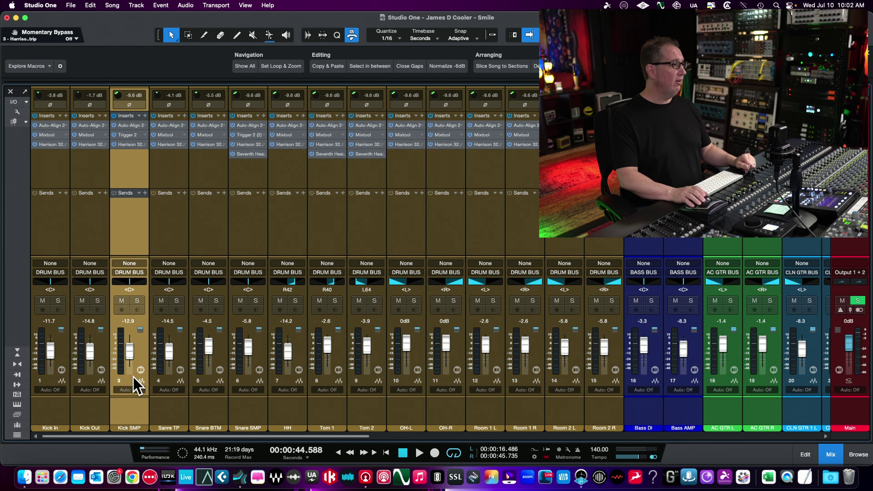
click(137, 301)
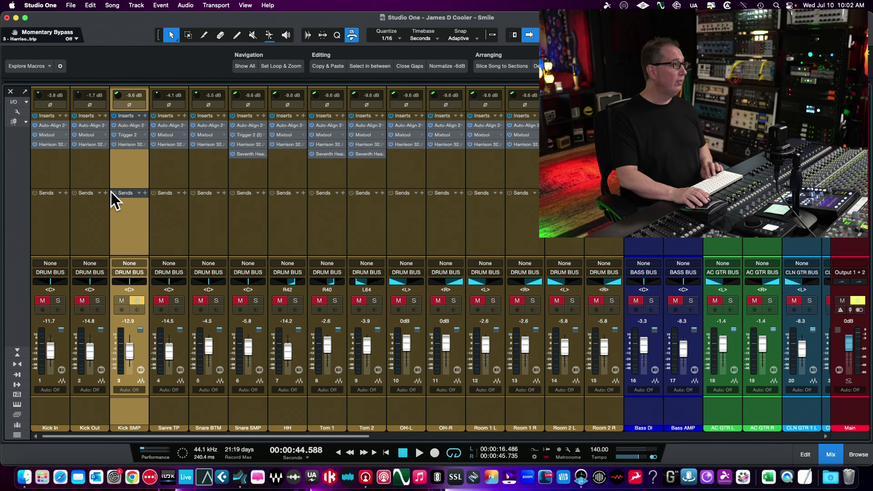
double_click(133, 145)
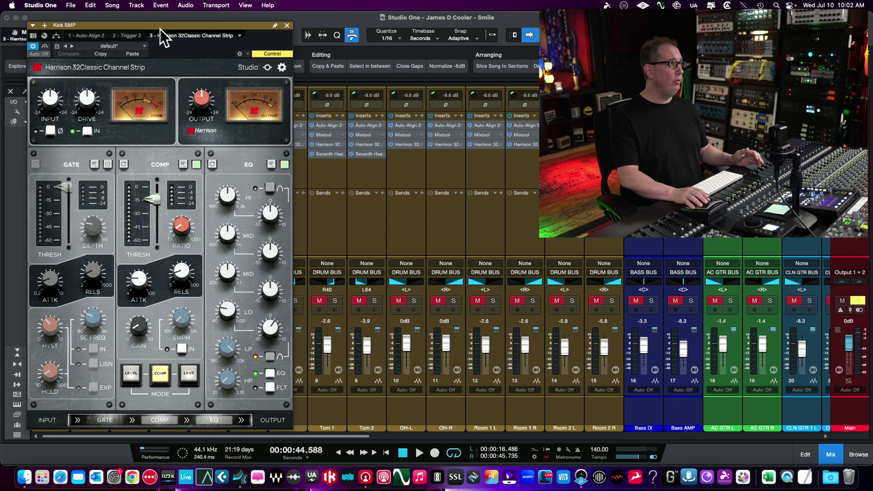
Shift the Kick SMP plugin window slightly right and play the song to hear the kick.
drag(159, 25, 169, 26)
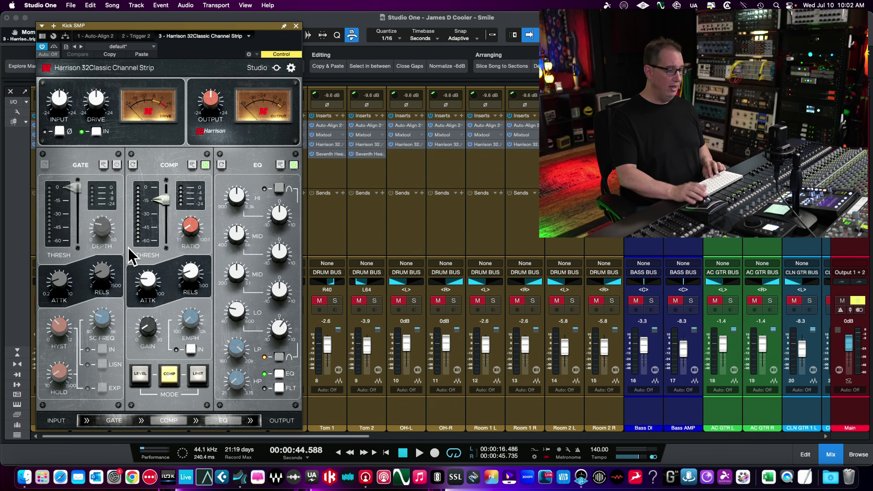
key(space)
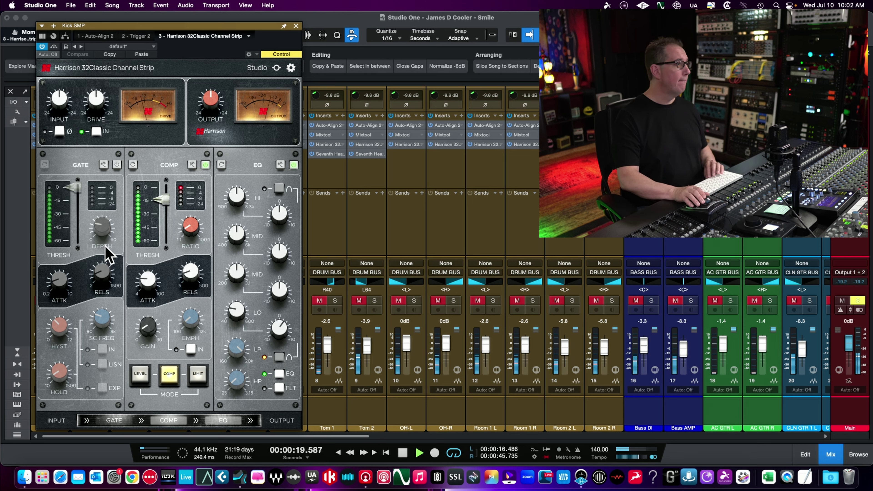
mouse_move(175, 230)
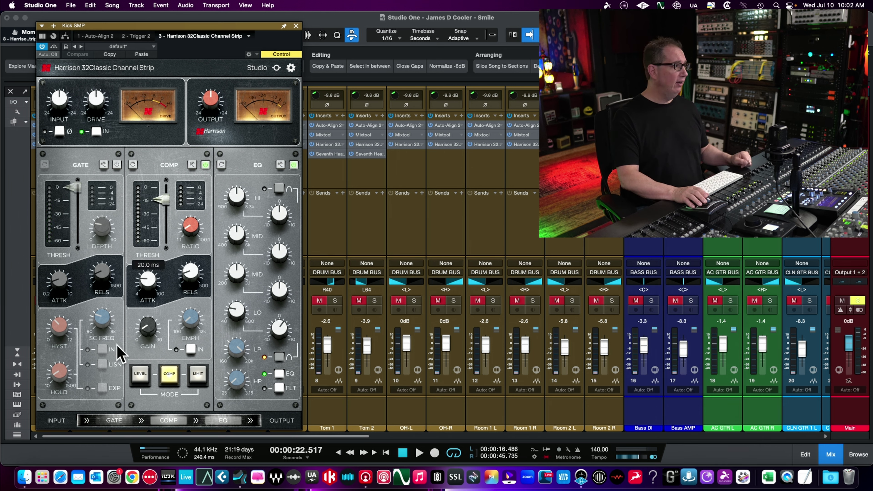
mouse_move(147, 336)
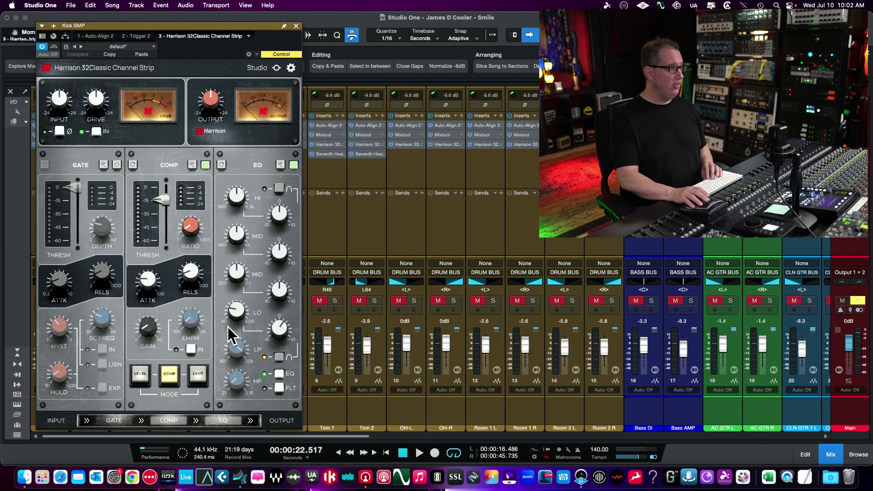
mouse_move(233, 314)
mouse_move(278, 335)
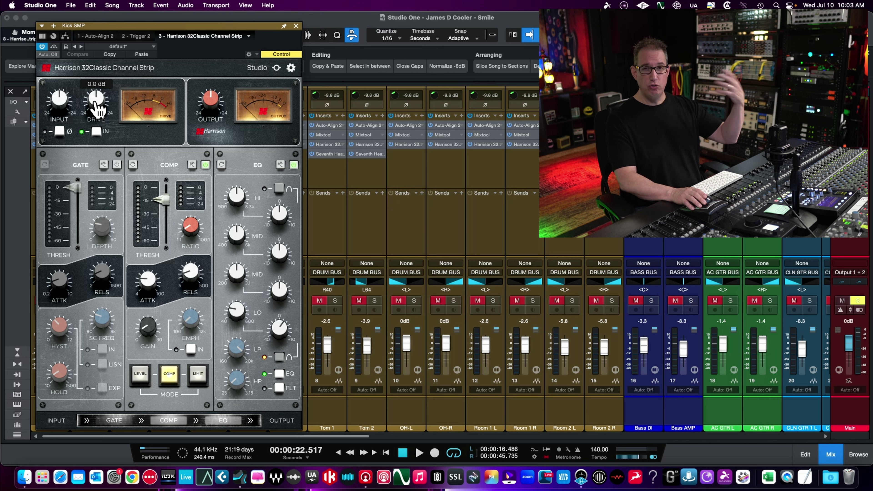
Raise Kick SMP's saturator drive during playback and compare it with the strip bypassed.
key(space)
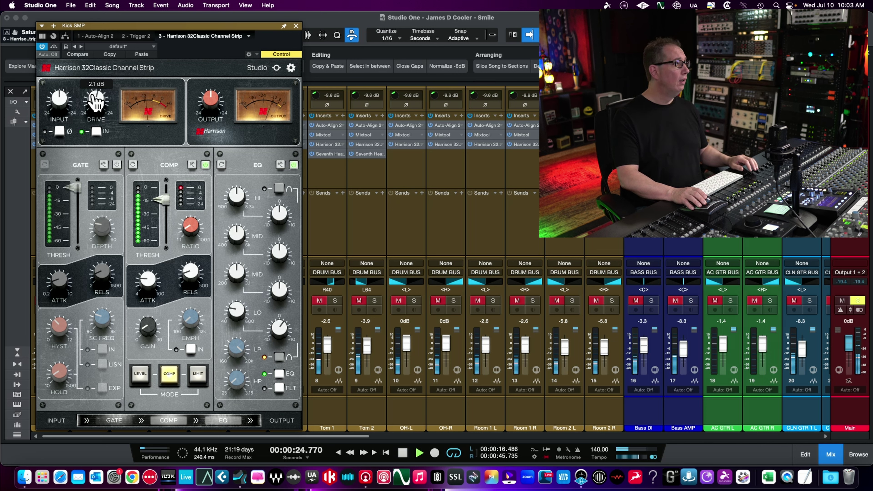
mouse_move(86, 75)
mouse_down()
mouse_move(86, 34)
mouse_move(86, 159)
mouse_move(80, 83)
mouse_up()
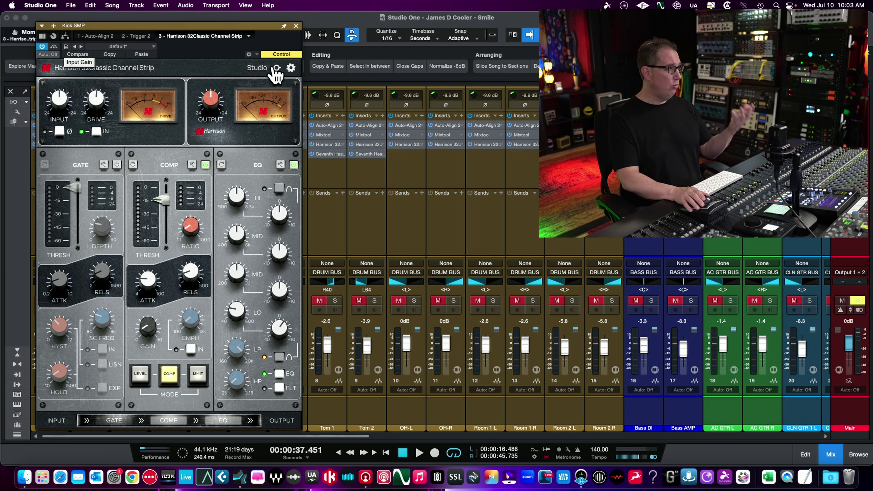
key(space)
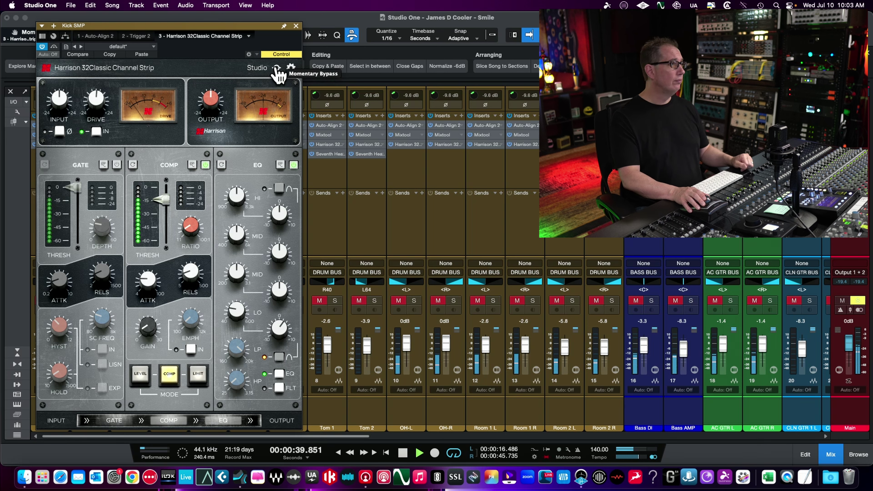
click(275, 69)
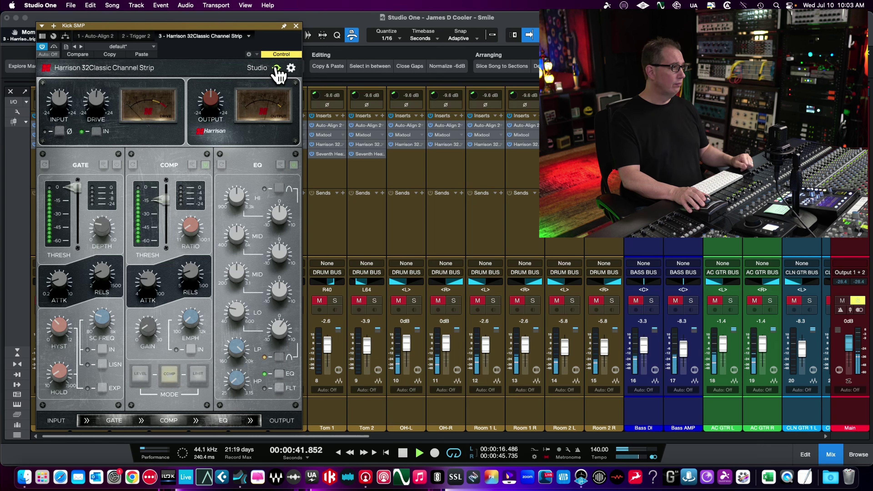
click(277, 69)
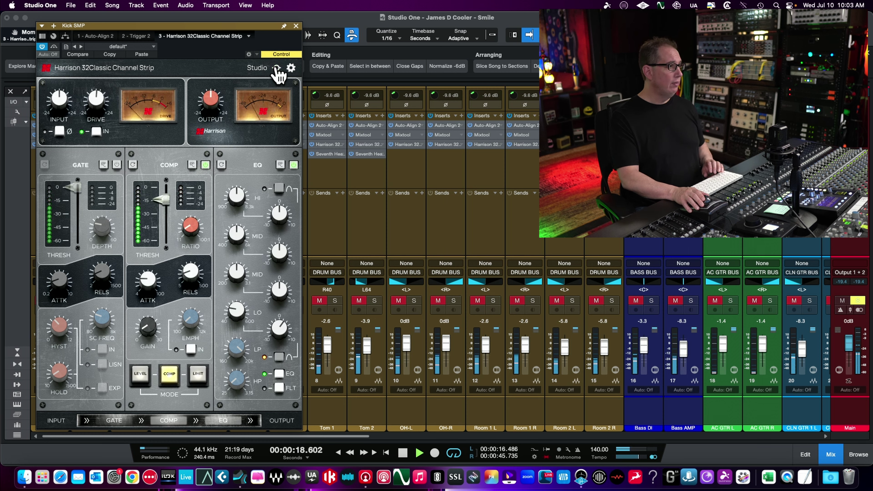
Stop playback and close the Kick SMP channel strip editor.
key(space)
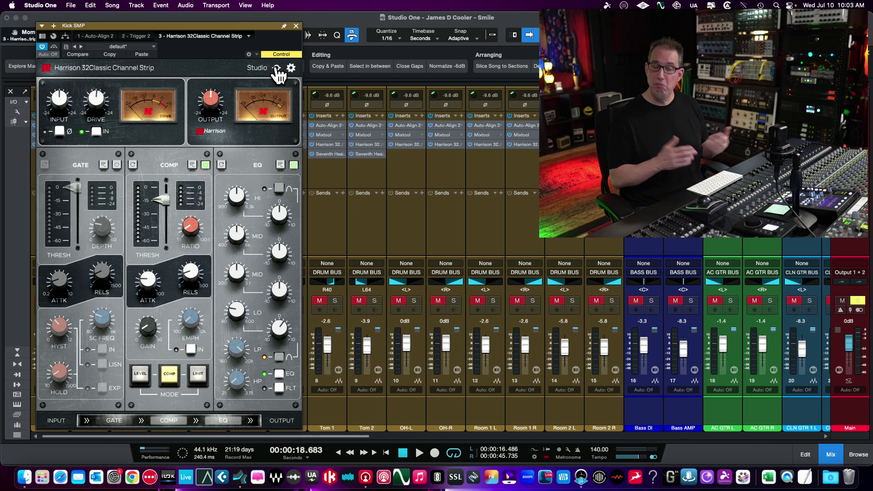
mouse_move(93, 107)
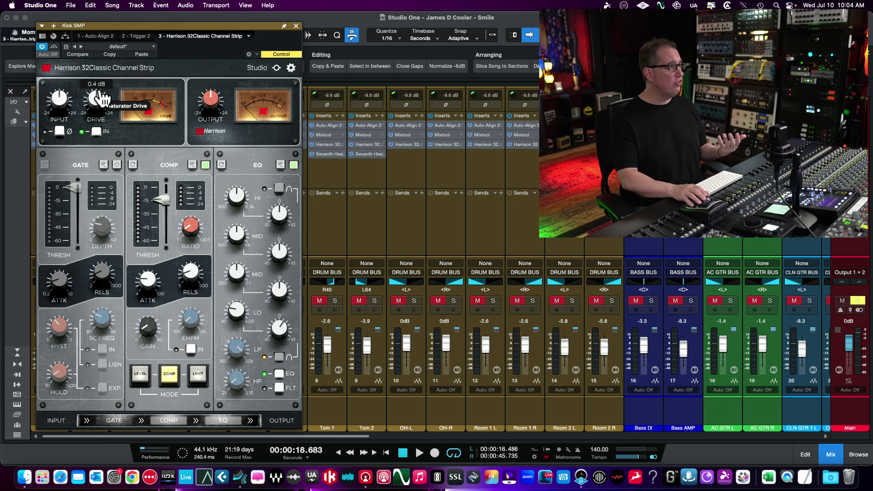
click(296, 26)
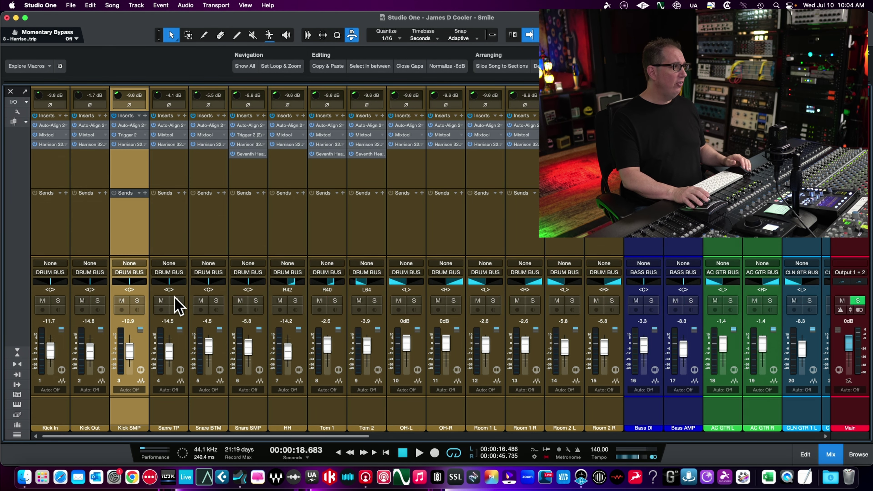
Solo Snare SMP and set its Harrison drive to about 8 dB and compressor threshold to -19.6 dB.
click(257, 301)
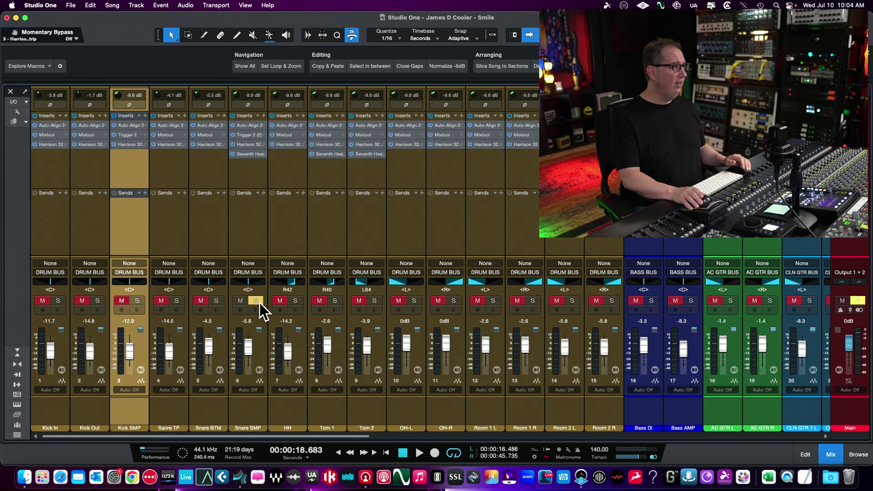
click(248, 144)
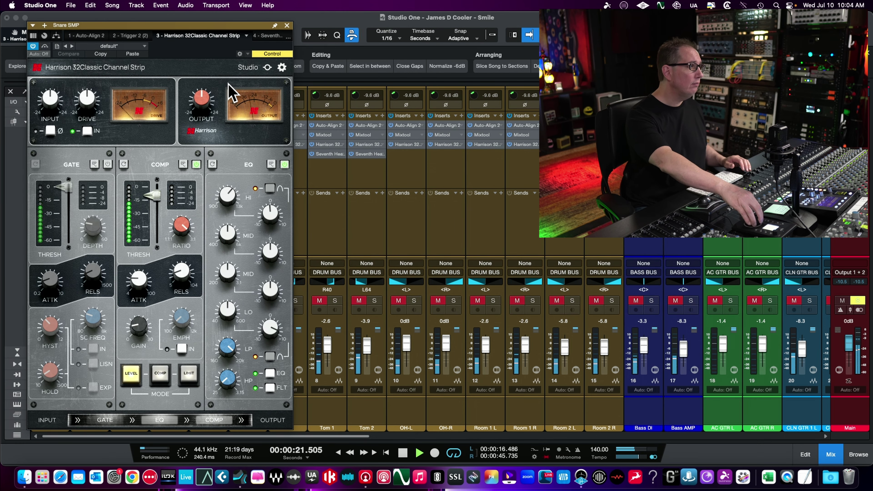
drag(87, 99, 83, 74)
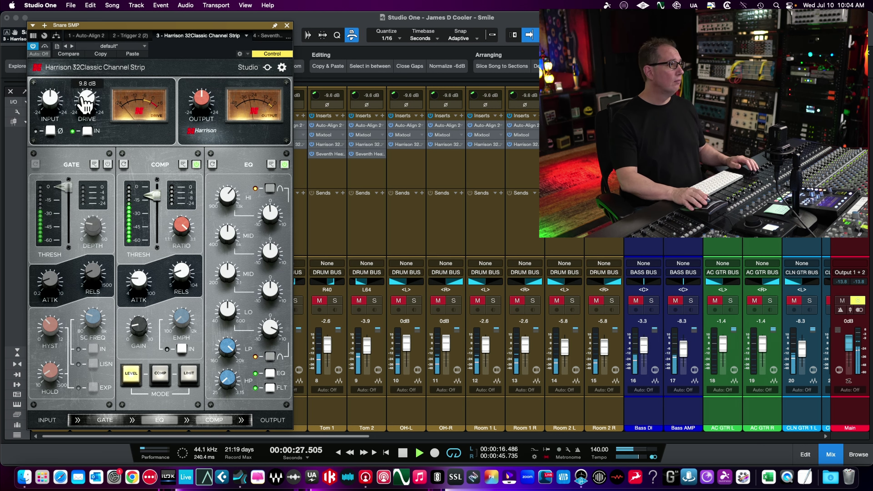
mouse_move(159, 198)
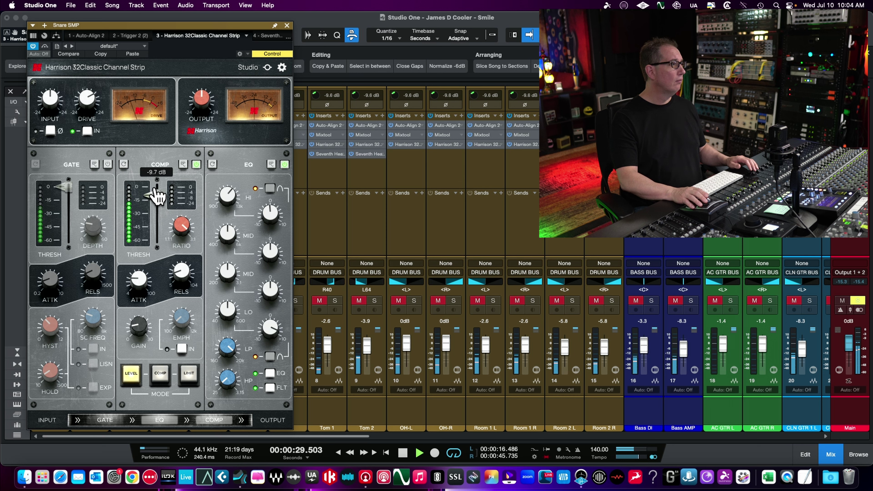
drag(156, 195, 158, 208)
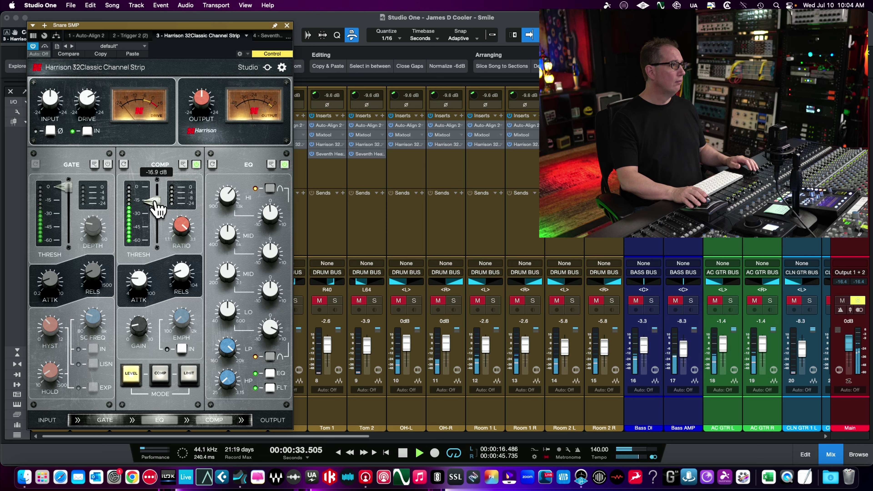
Compare the Snare SMP strip bypassed and re-enabled twice, then stop playback.
mouse_move(138, 329)
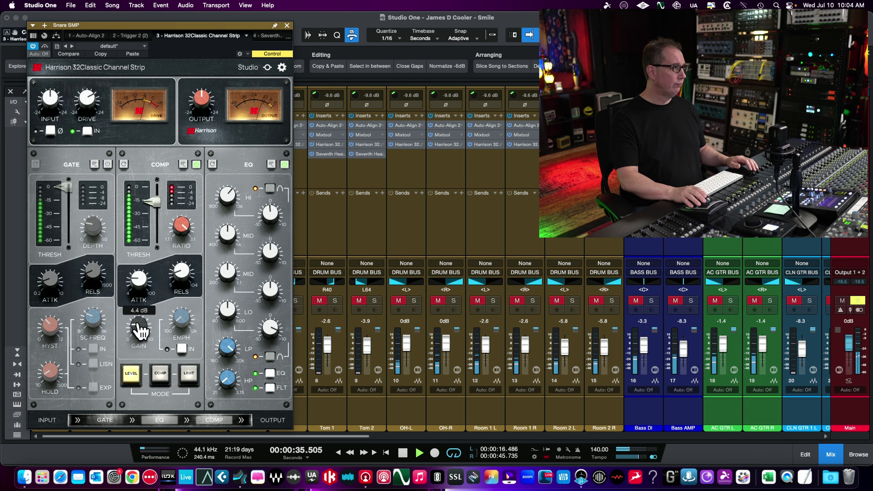
click(269, 68)
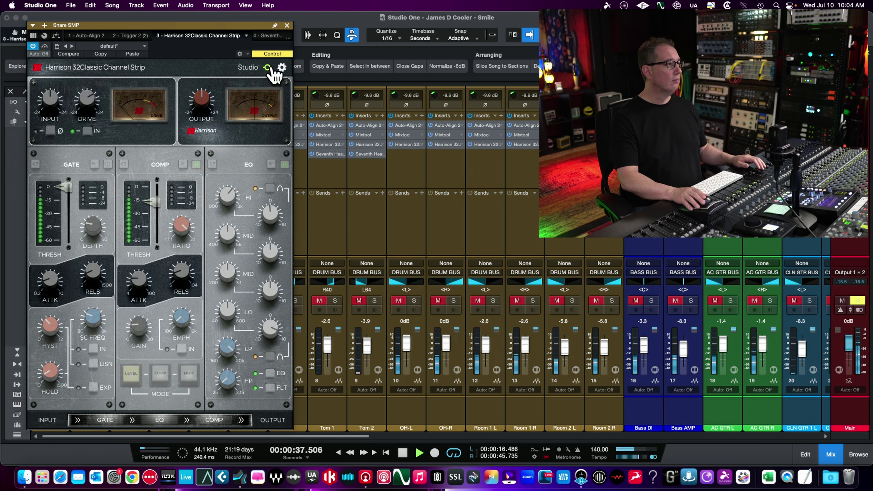
click(268, 68)
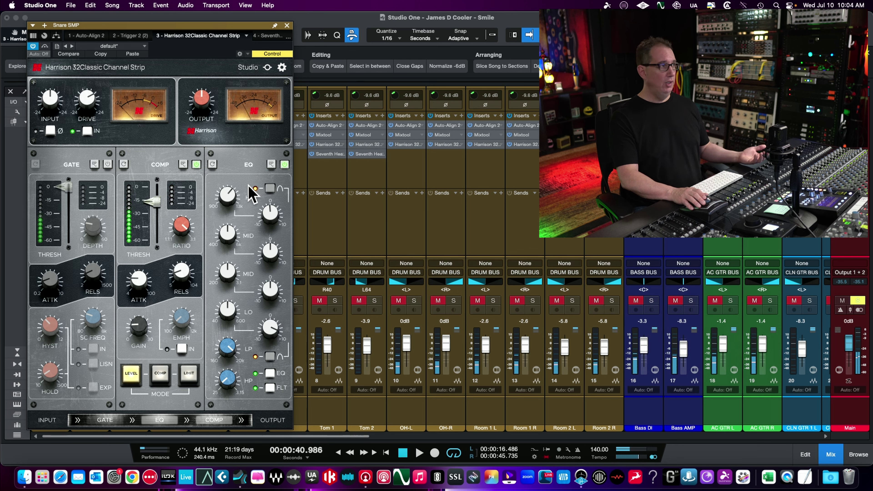
mouse_move(183, 227)
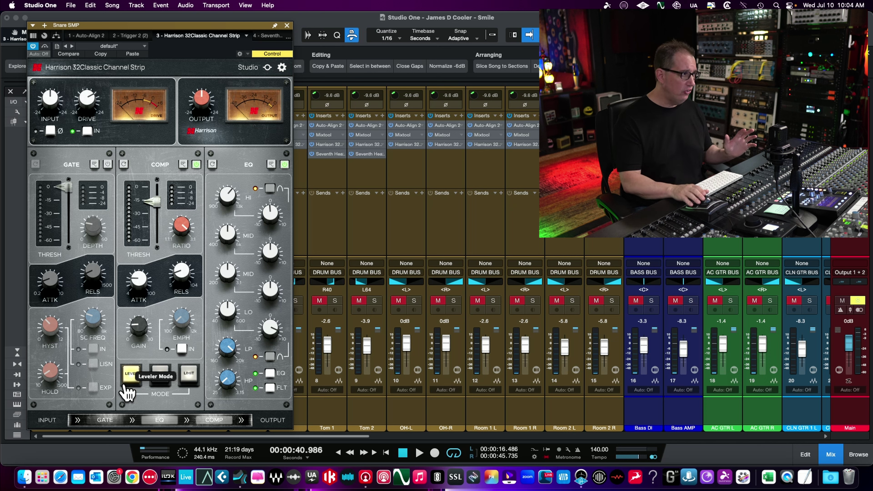
mouse_move(138, 281)
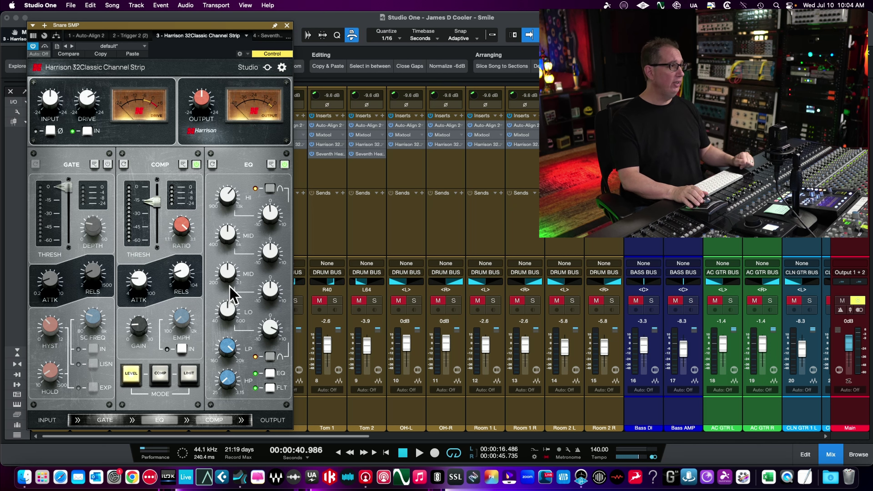
mouse_move(226, 206)
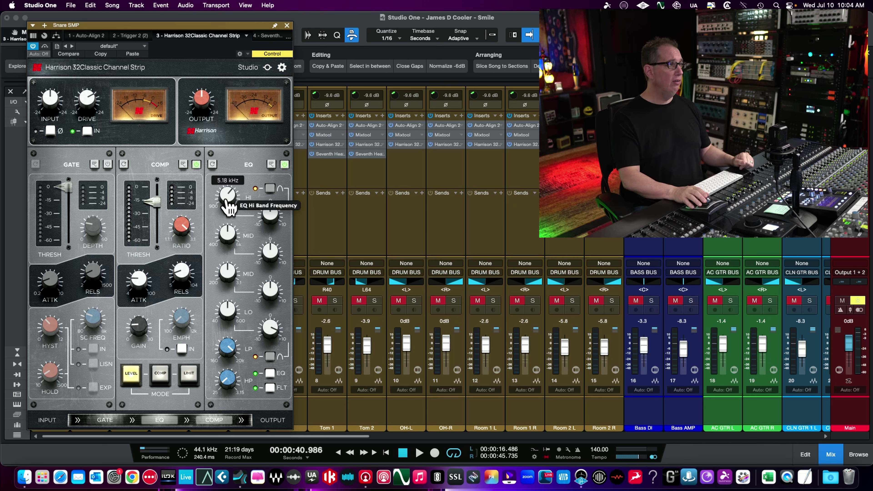
mouse_move(276, 214)
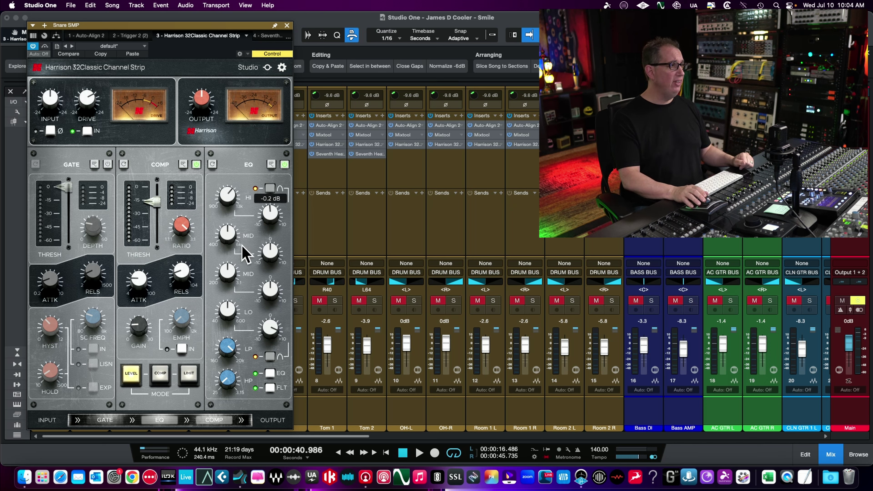
mouse_move(274, 331)
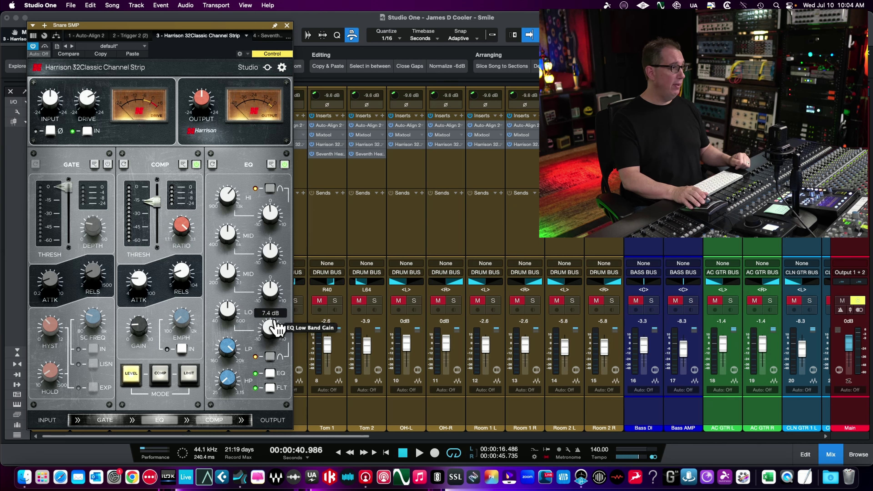
mouse_move(278, 300)
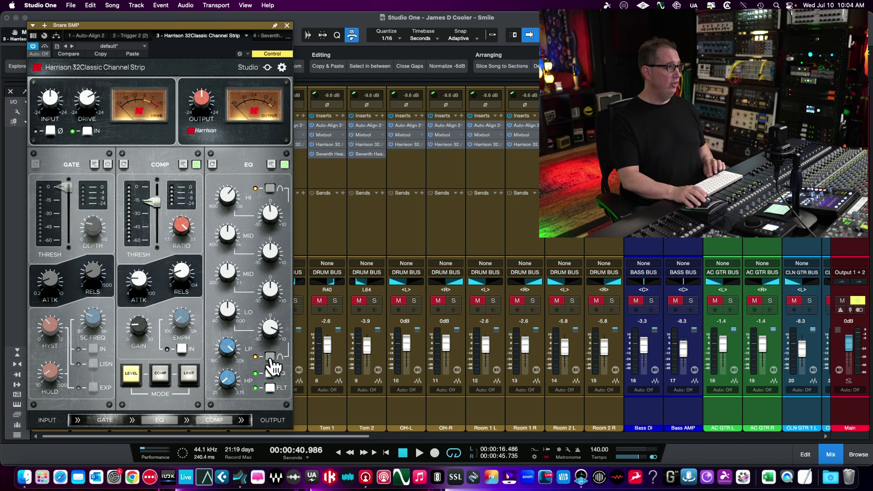
click(267, 67)
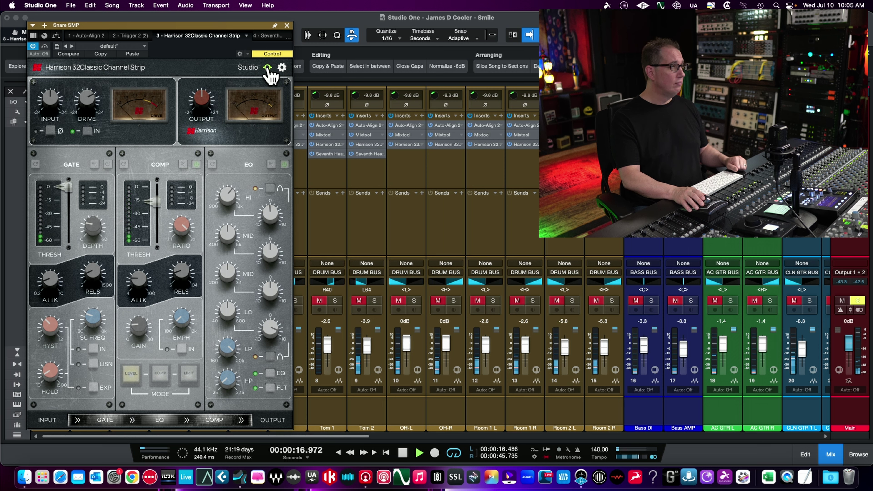
click(268, 68)
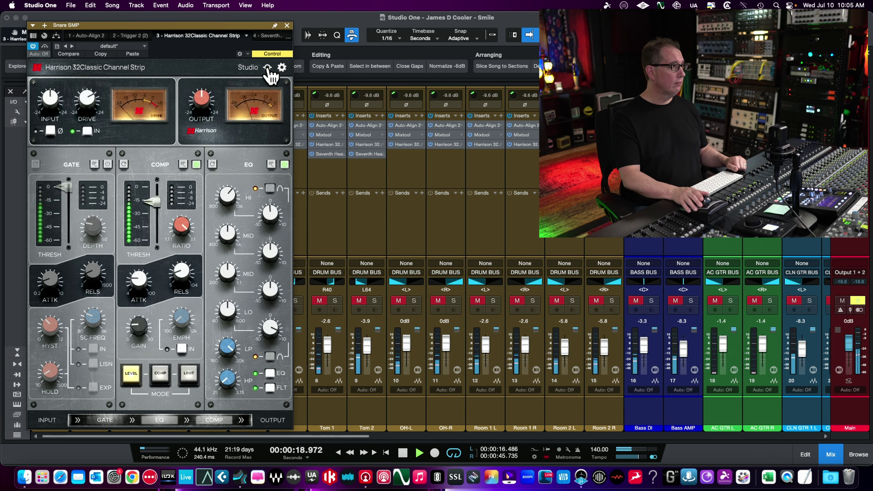
mouse_move(137, 328)
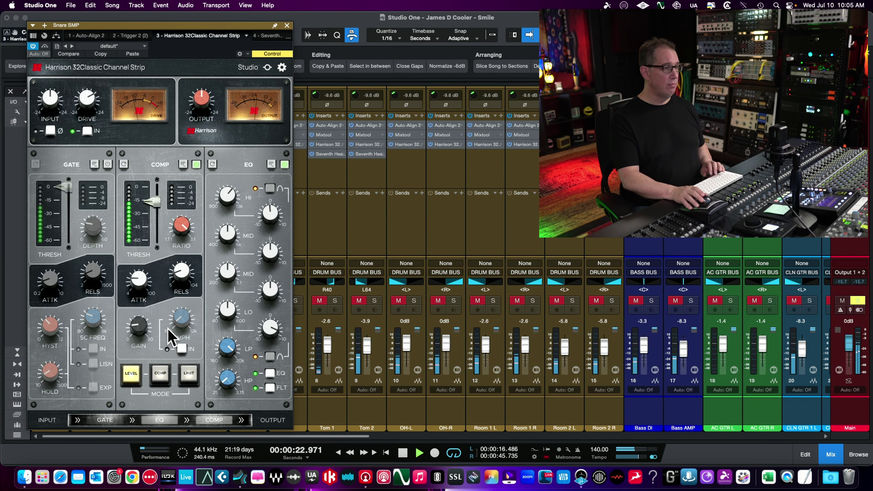
key(space)
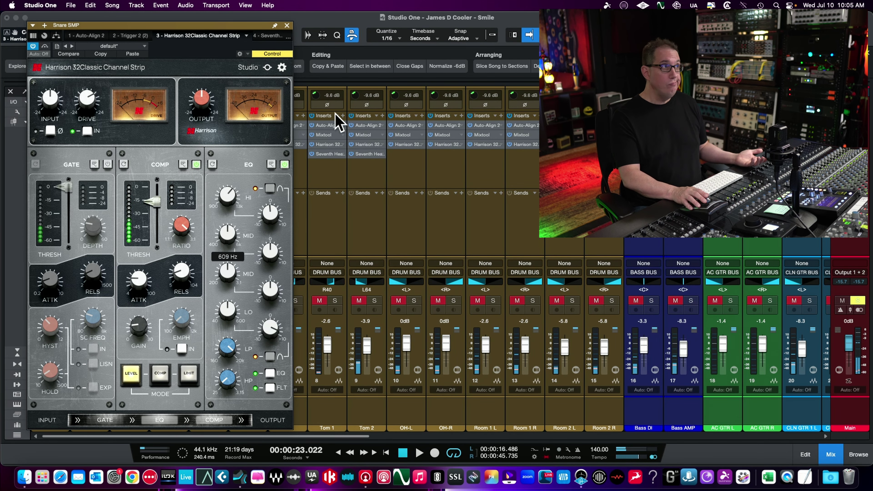
Close the Snare SMP editor, unsolo Snare SMP and solo the DRUM BUS.
click(287, 26)
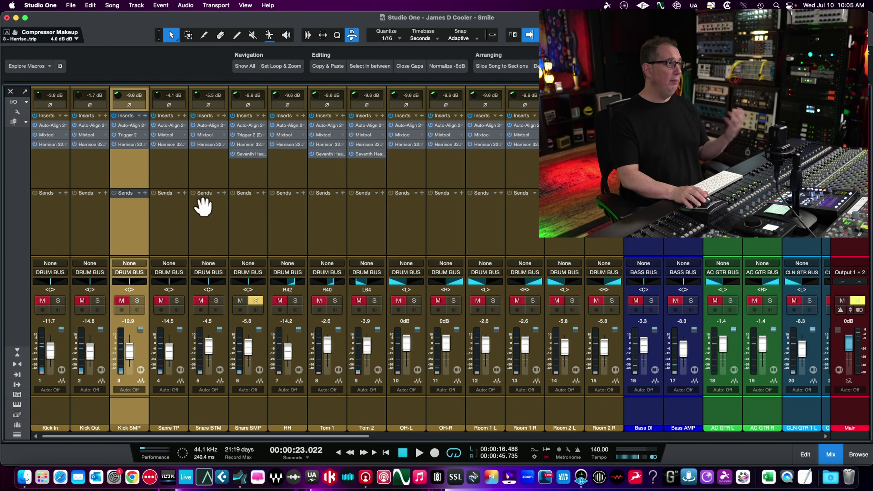
click(256, 301)
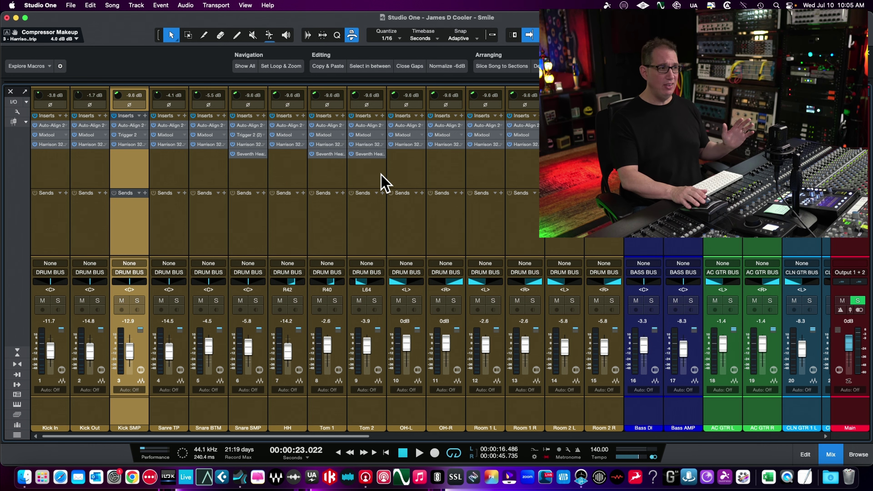
drag(312, 437, 691, 415)
click(487, 301)
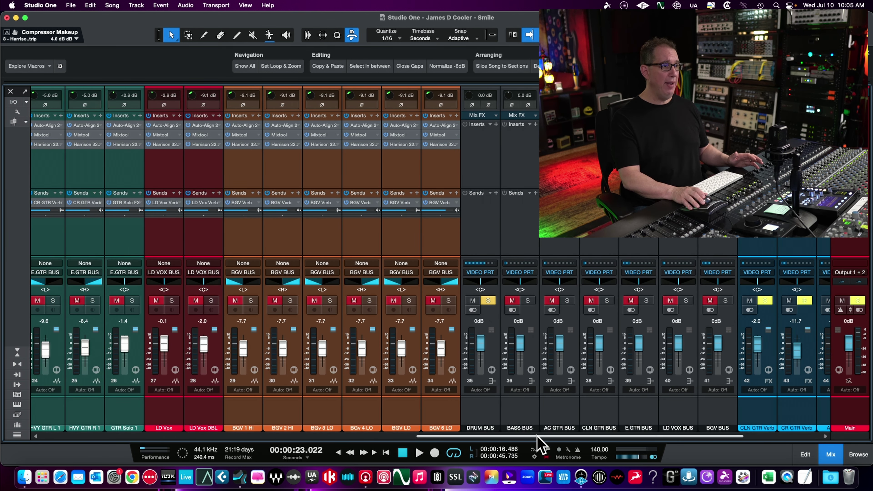
Select the fifteen drum channels starting from Kick In.
drag(537, 440, 63, 434)
click(43, 229)
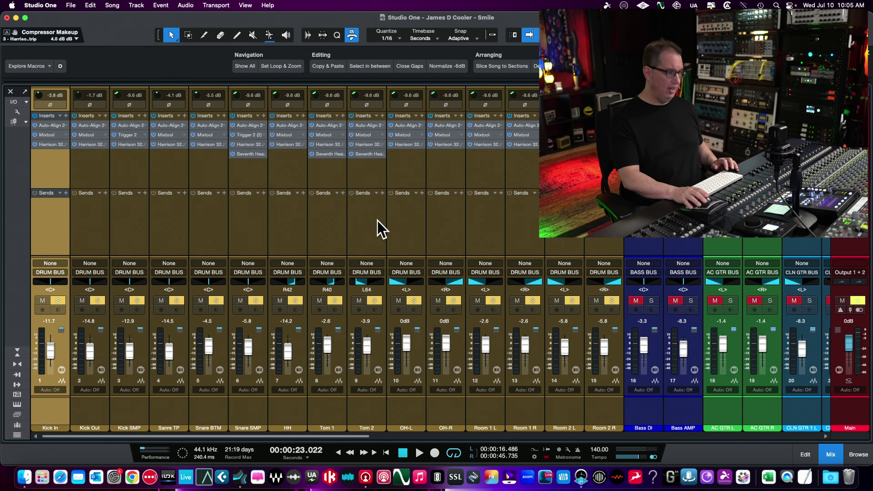
key(super+a)
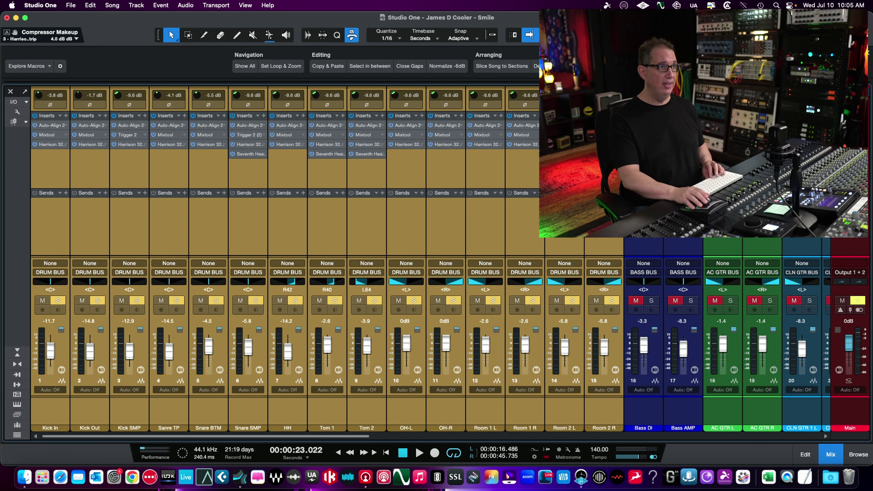
Play the soloed drums, stop at 00:00:42.930, and select the Room 1 R channel.
key(space)
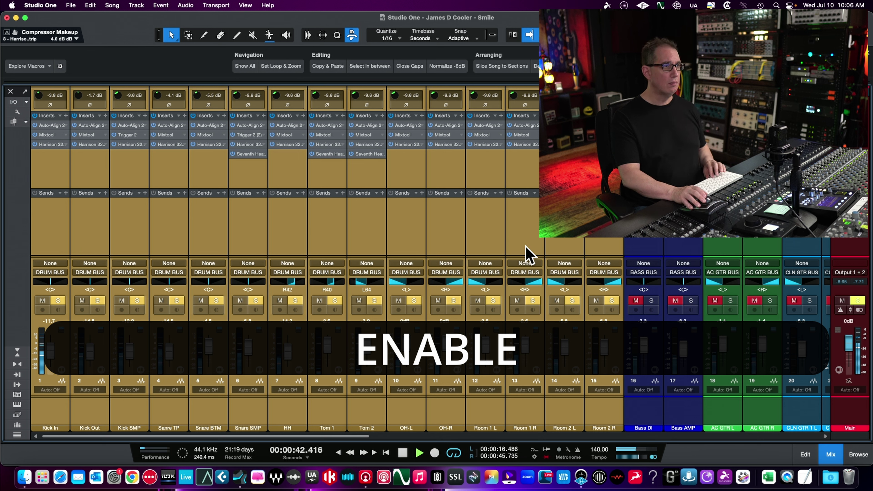
key(space)
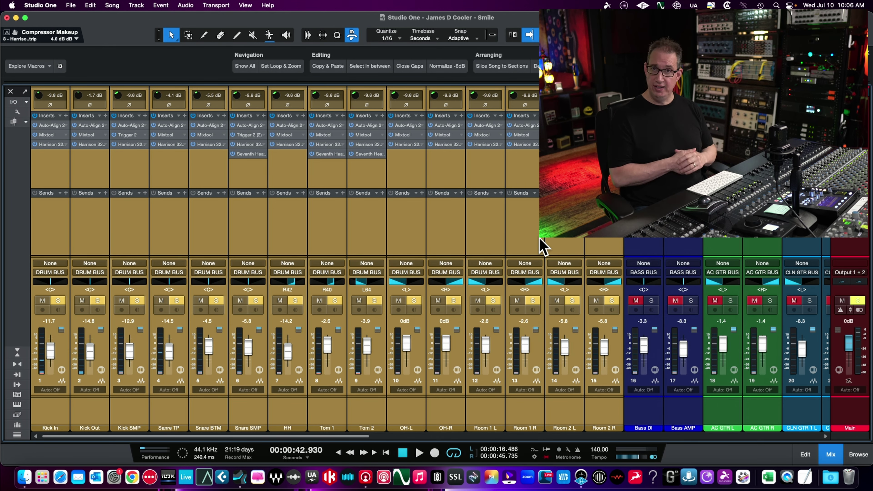
click(531, 245)
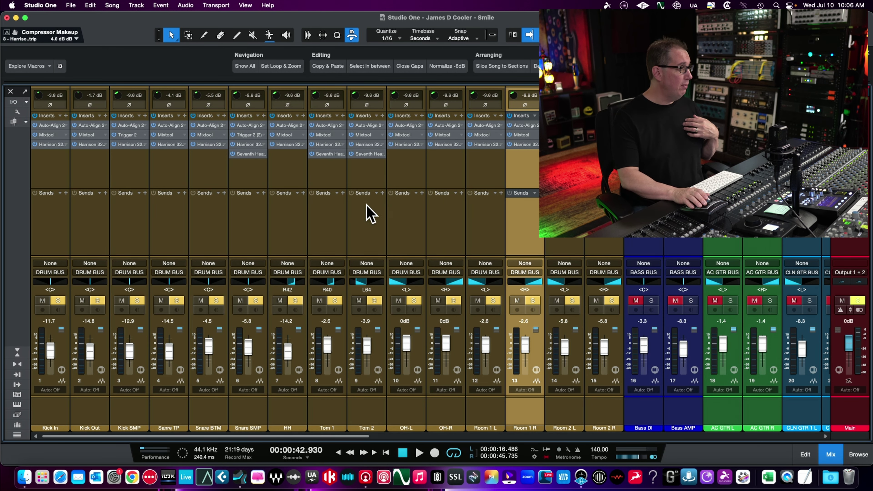
Glance at OH-L's Harrison strip, then unsolo the DRUM BUS and solo the BASS BUS.
click(403, 145)
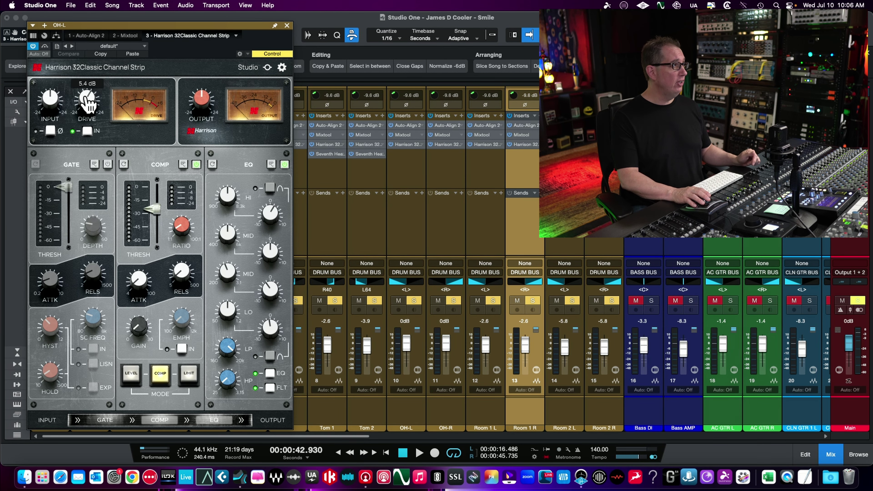
click(287, 25)
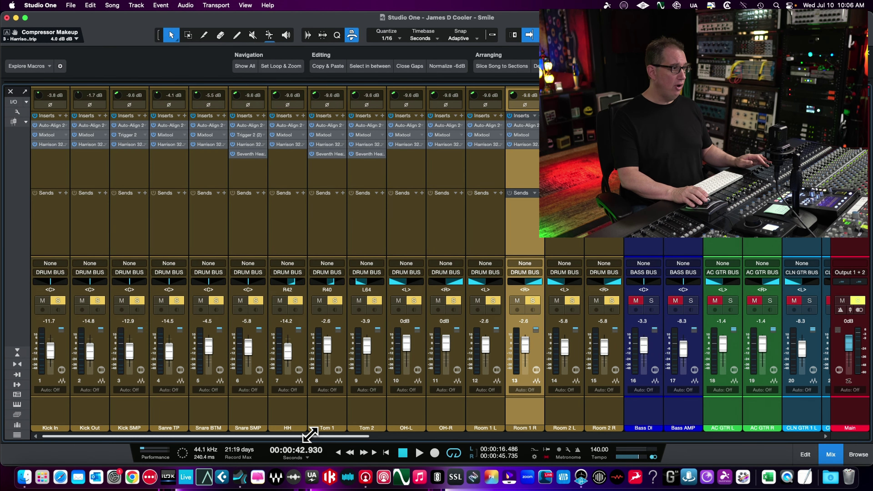
drag(311, 435, 637, 434)
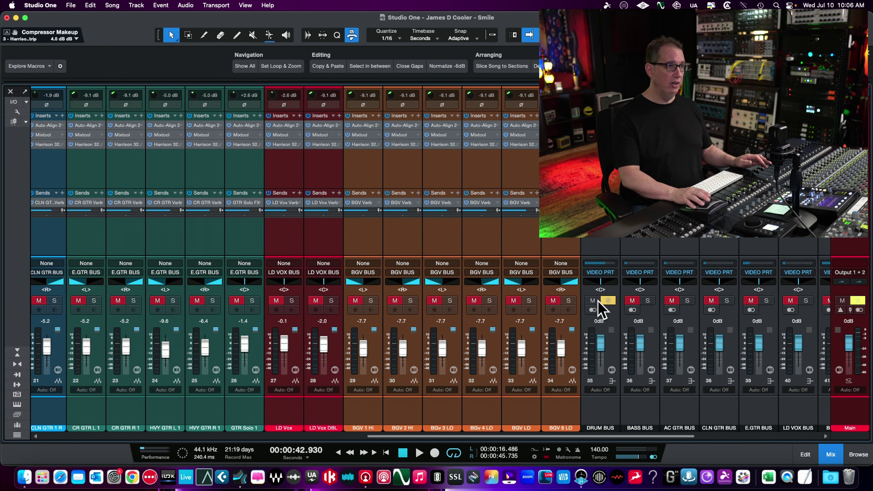
click(608, 301)
click(648, 300)
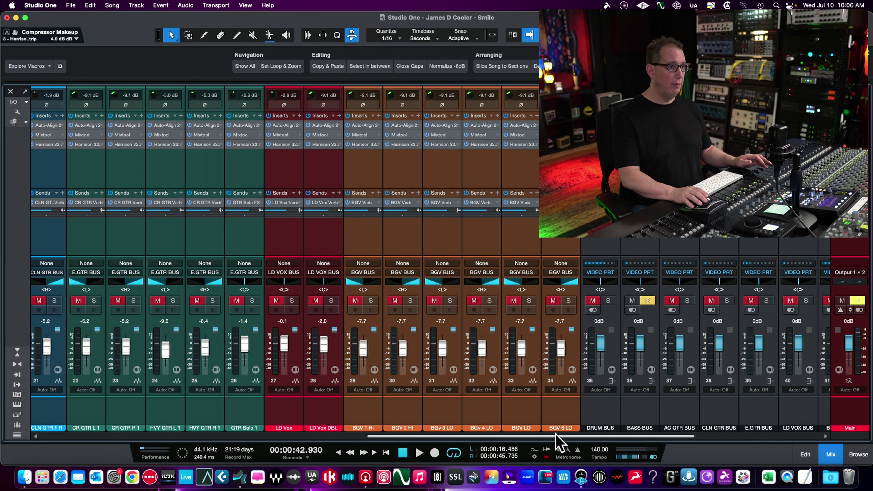
Select Bass DI and turn off the Bass AMP solo.
drag(559, 436, 331, 437)
click(403, 213)
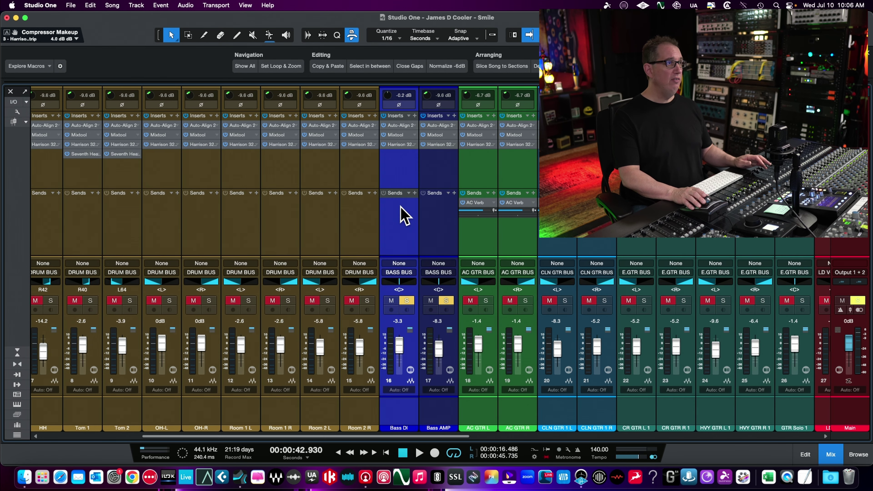
click(430, 207)
click(390, 215)
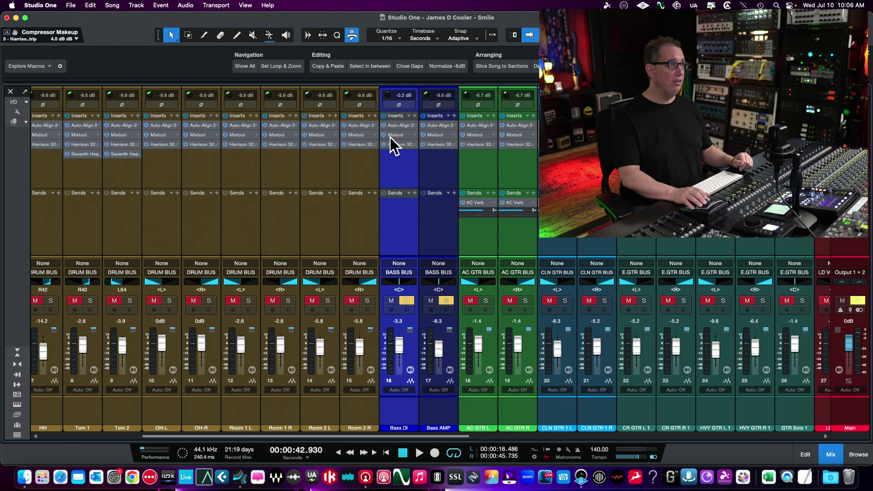
alt+click(407, 301)
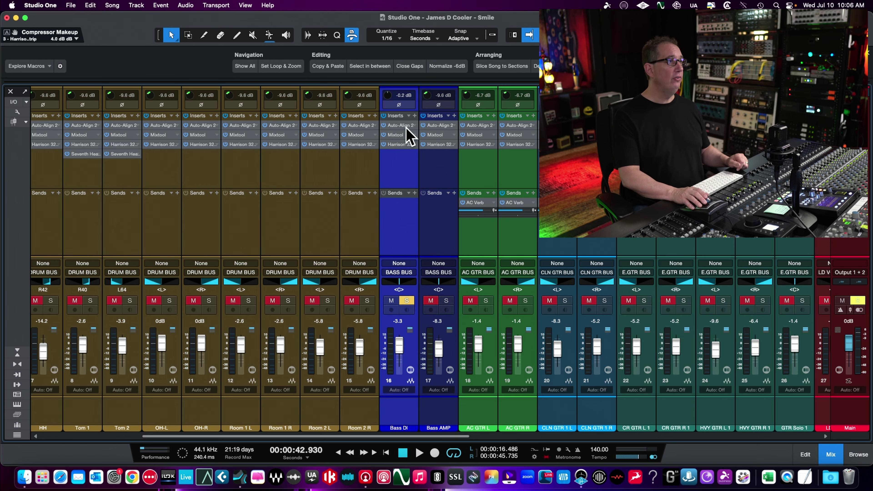
Play with Bass DI's Harrison strip open, raise drive to 15.3 dB, and compare bypassed.
click(400, 145)
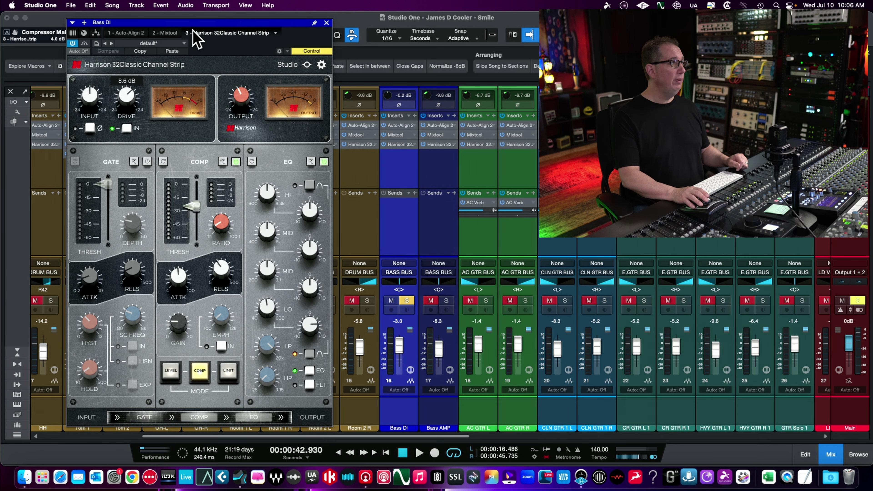
key(space)
mouse_move(127, 100)
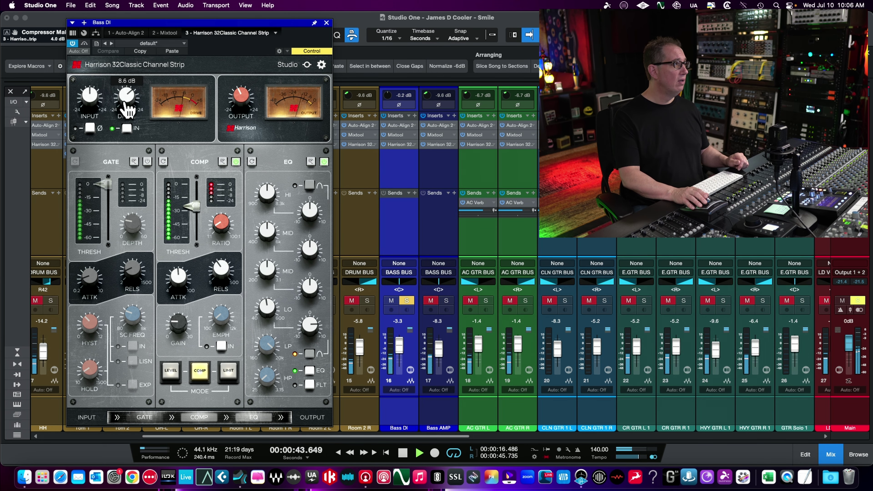
drag(127, 100, 128, 90)
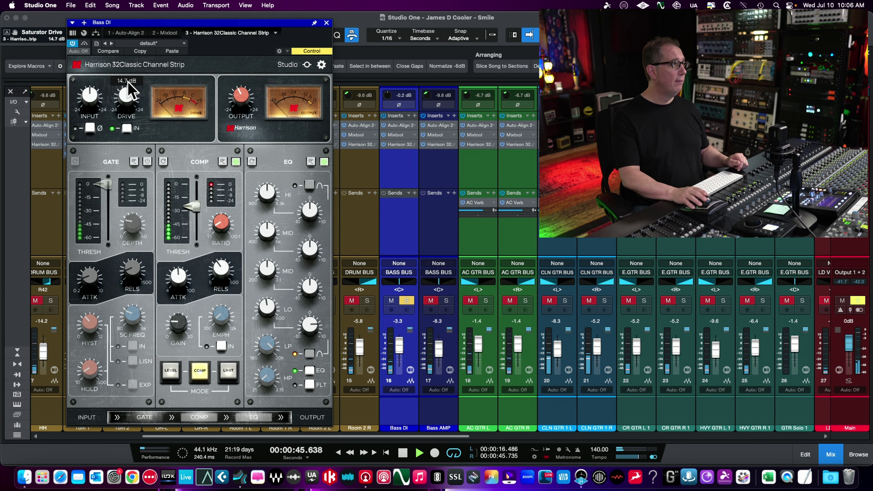
drag(174, 25, 195, 22)
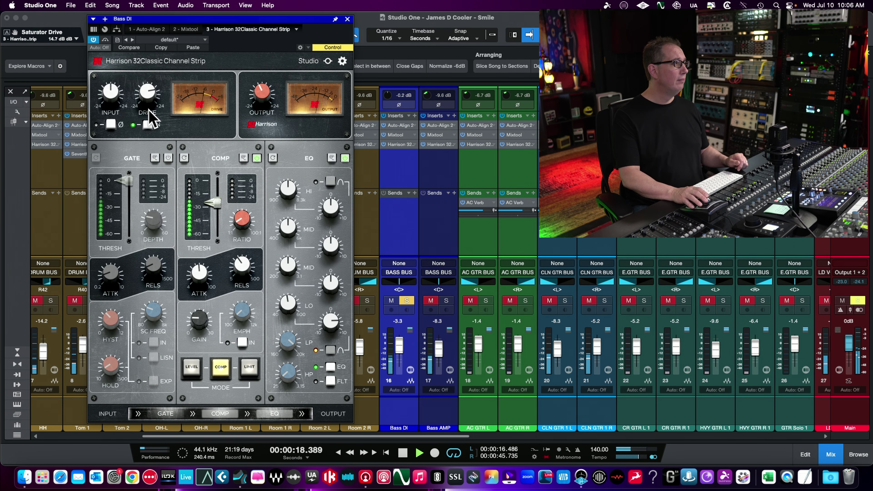
drag(150, 103, 149, 102)
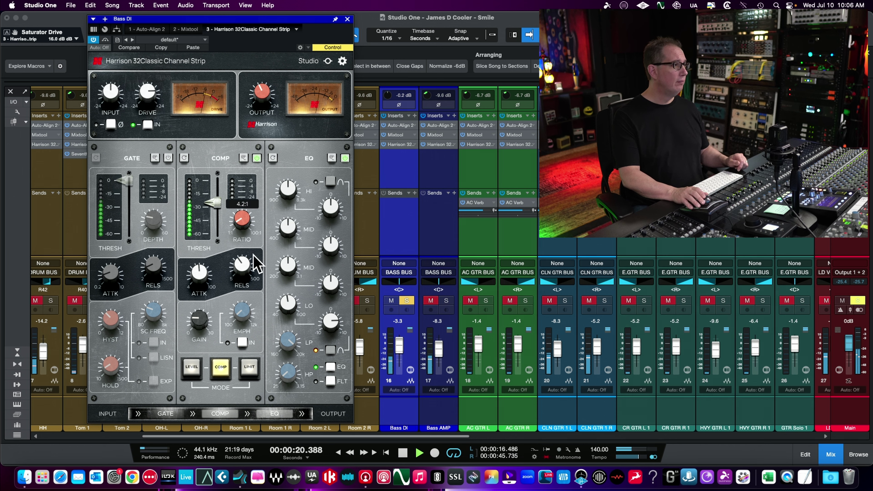
click(328, 61)
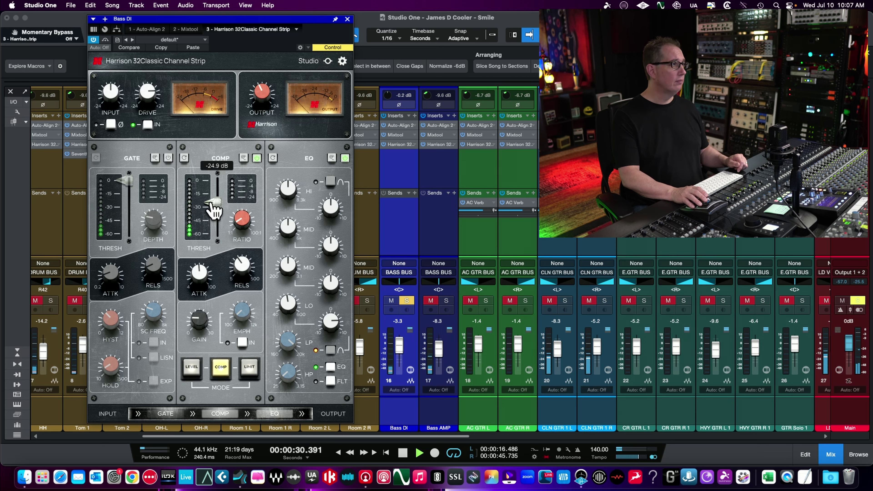
Lower Bass DI's compressor threshold to -27.9 dB and compare with the strip bypassed again.
drag(213, 210, 214, 213)
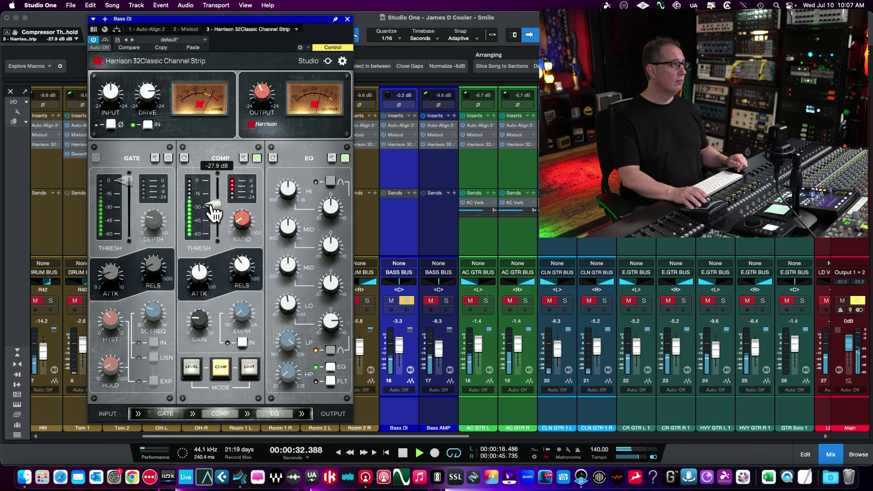
click(327, 61)
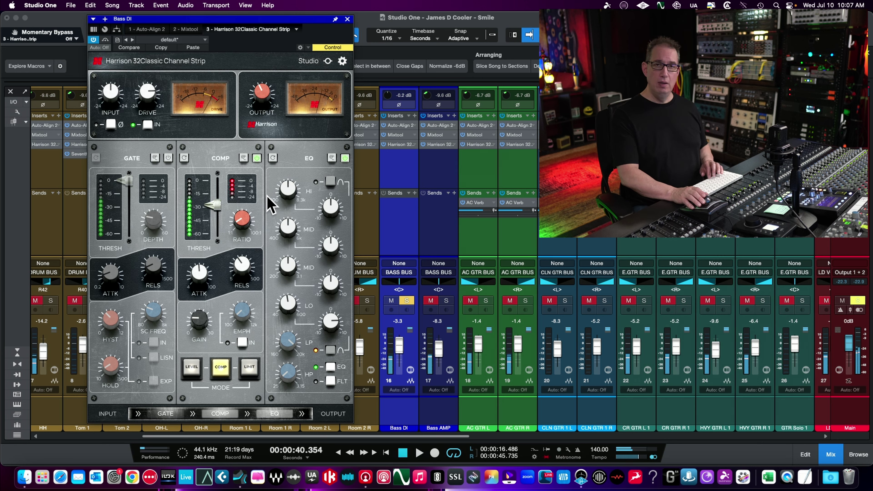
mouse_move(225, 200)
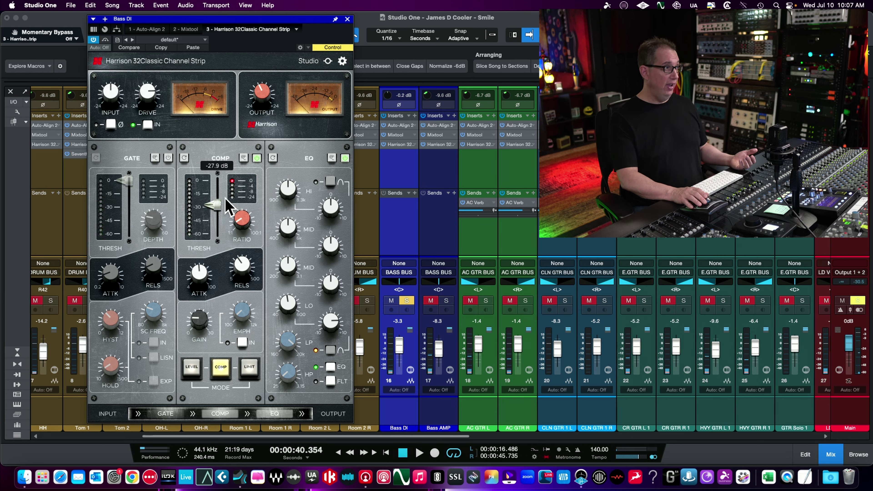
mouse_move(240, 222)
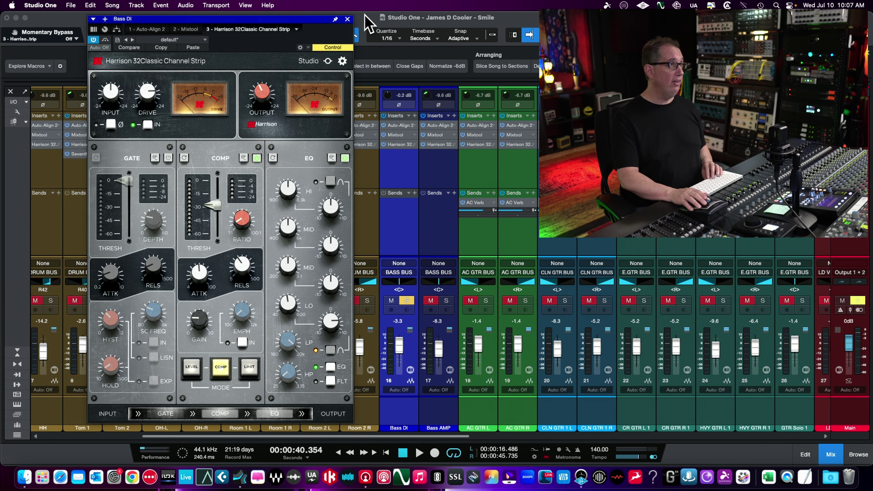
Close the Bass DI window and solo Bass AMP on its own.
click(347, 19)
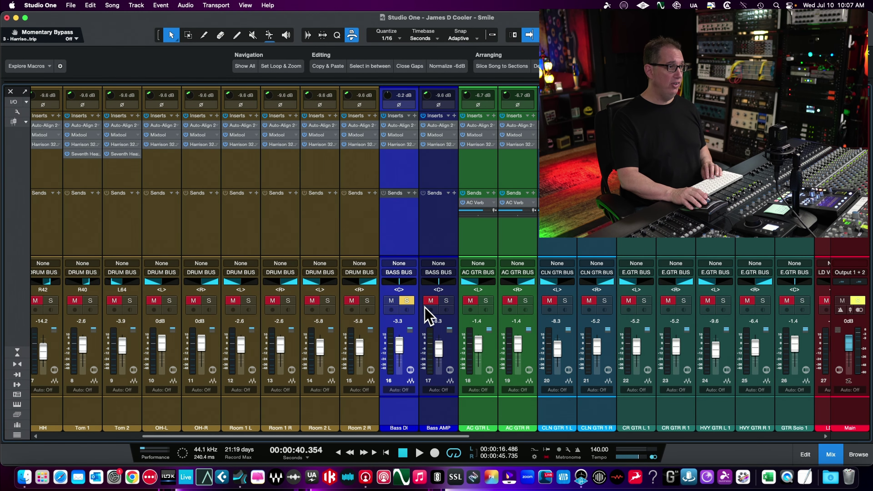
click(446, 300)
click(407, 301)
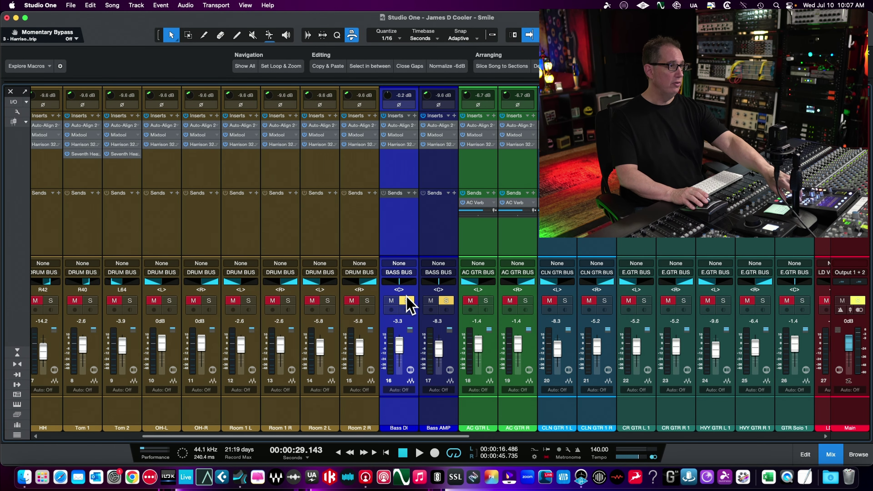
click(391, 300)
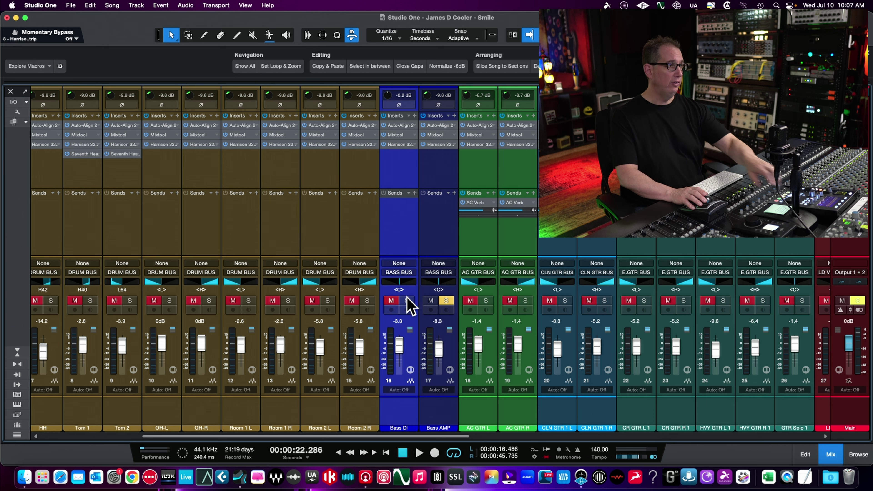
Set Bass AMP's compressor threshold to -25.3 dB, compare bypassed, then re-solo Bass DI.
click(437, 144)
key(space)
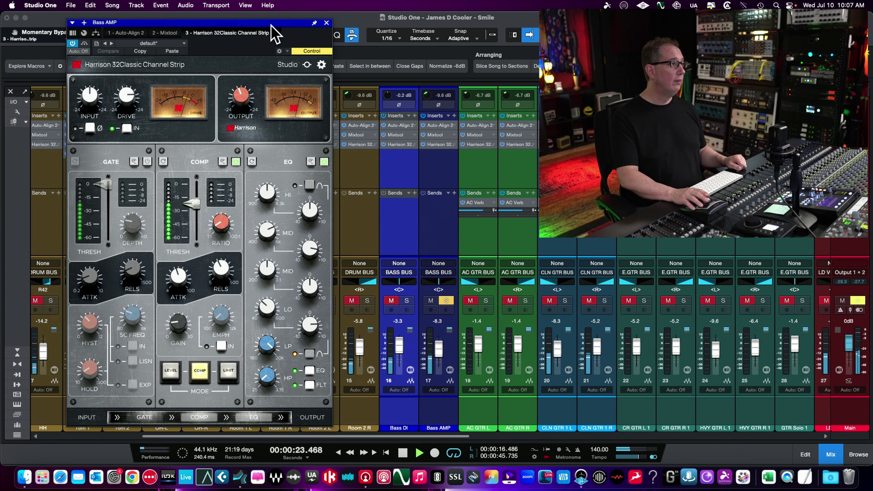
drag(271, 33, 266, 35)
mouse_move(182, 213)
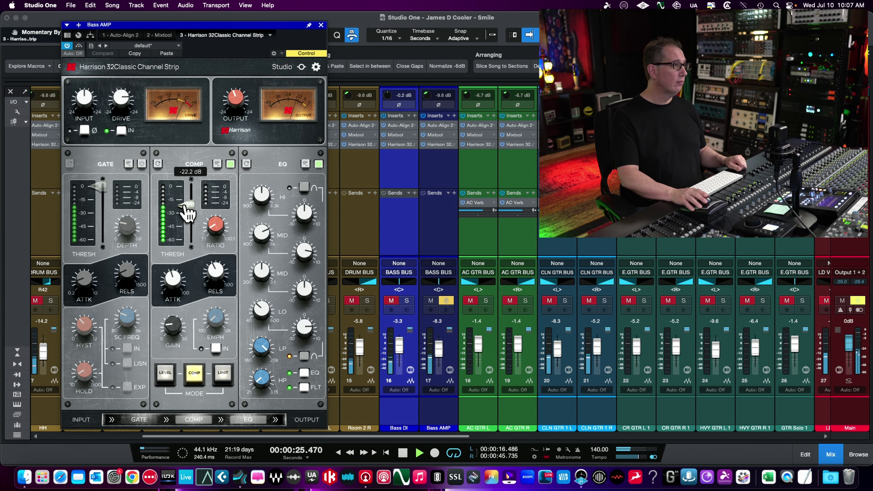
drag(186, 212, 185, 213)
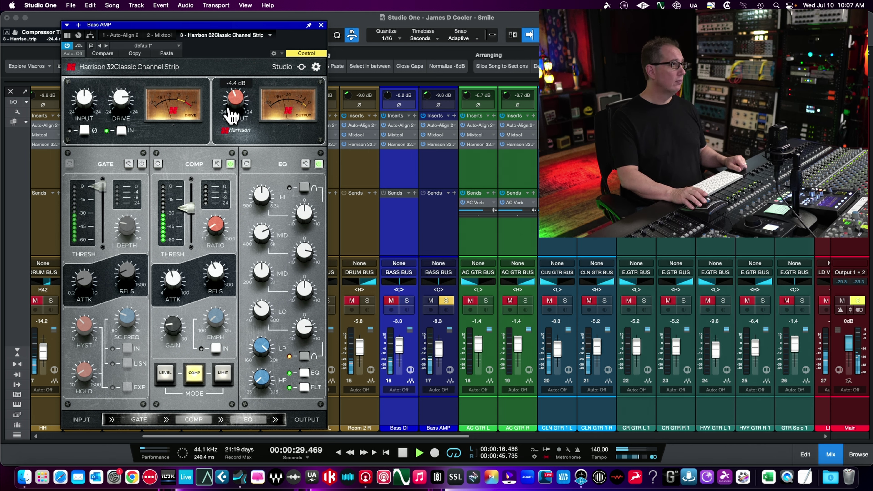
click(302, 67)
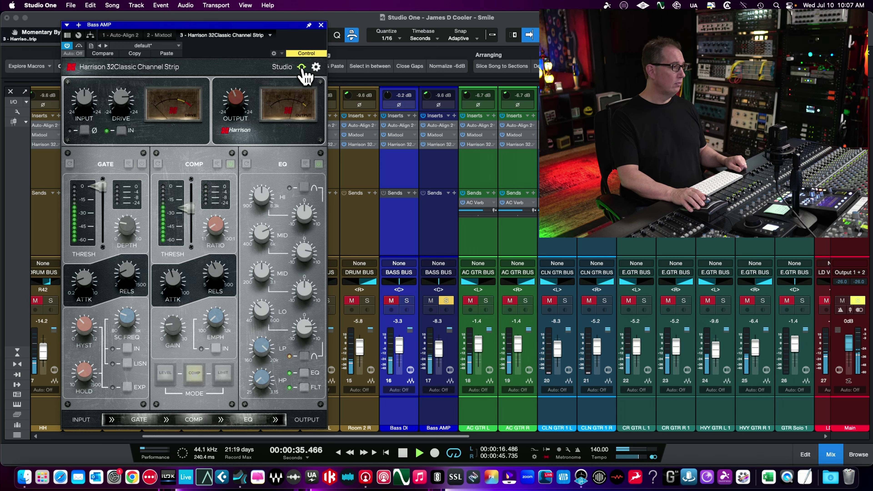
click(302, 67)
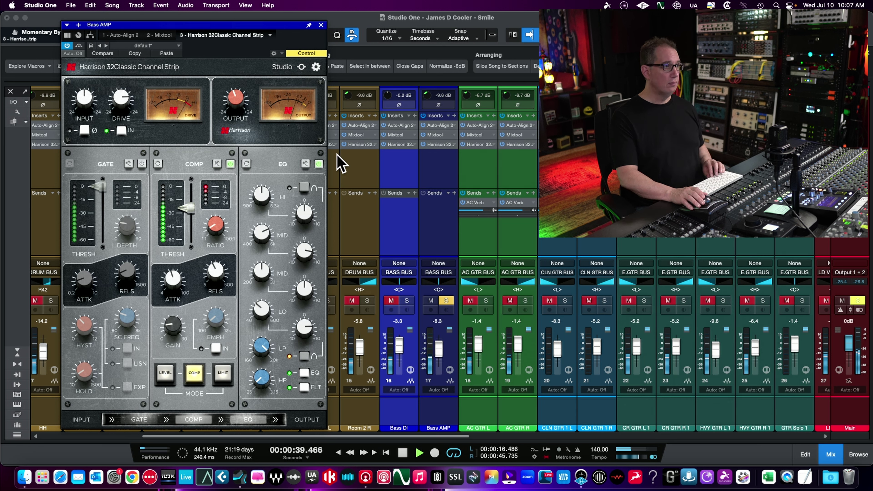
click(391, 300)
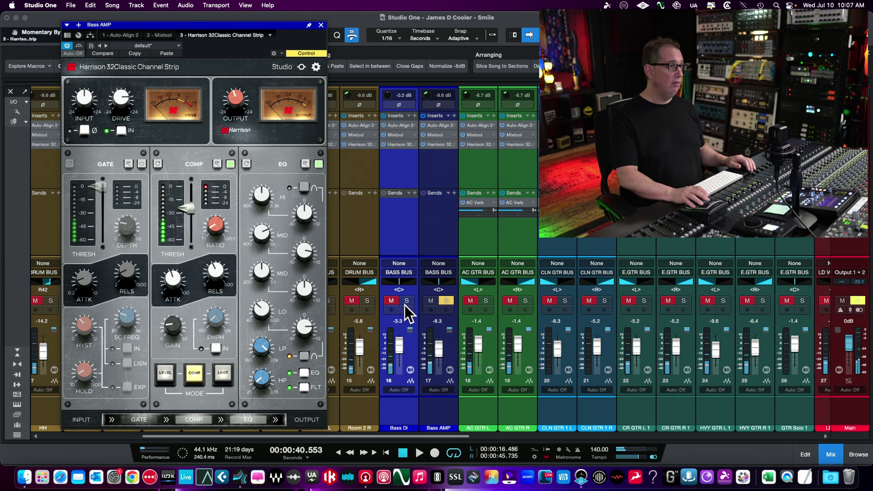
click(406, 300)
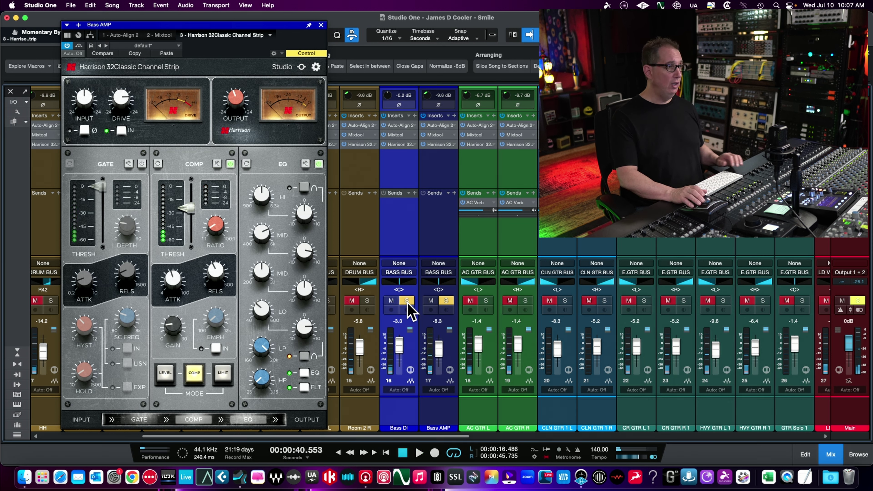
Close the Bass AMP window, select both bass channels and clear the bass solo.
click(321, 25)
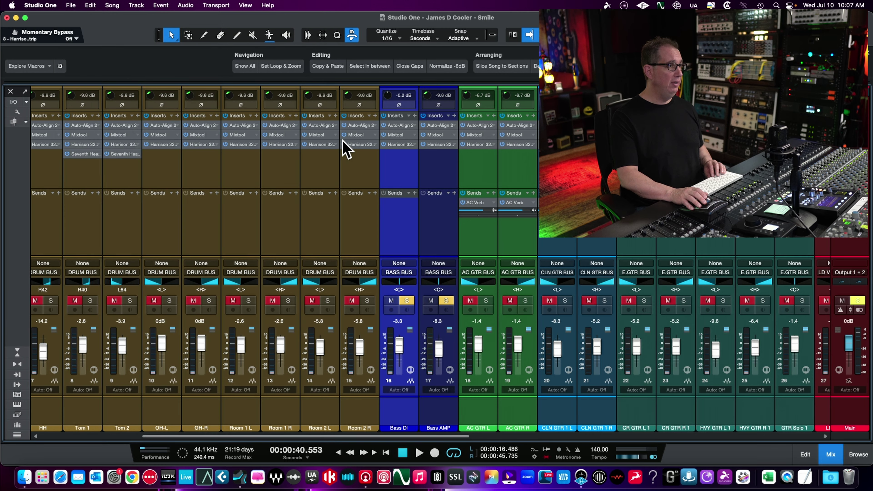
click(431, 232)
shift+click(413, 236)
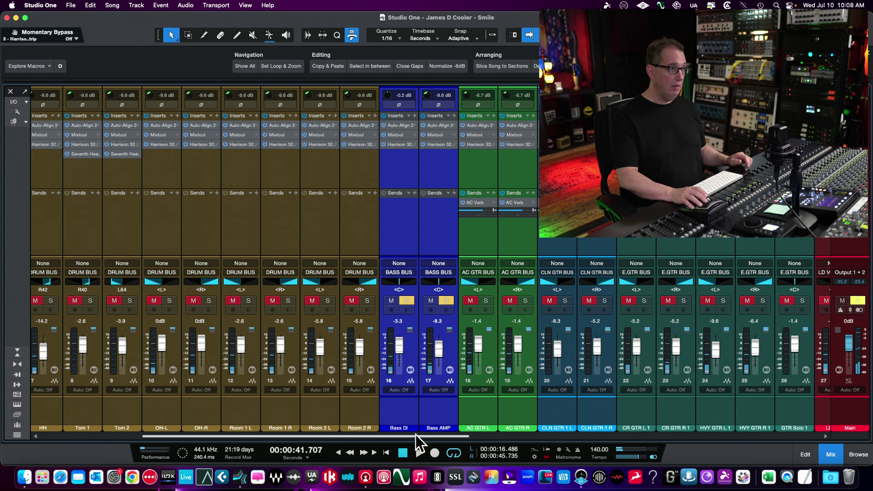
drag(419, 436, 785, 403)
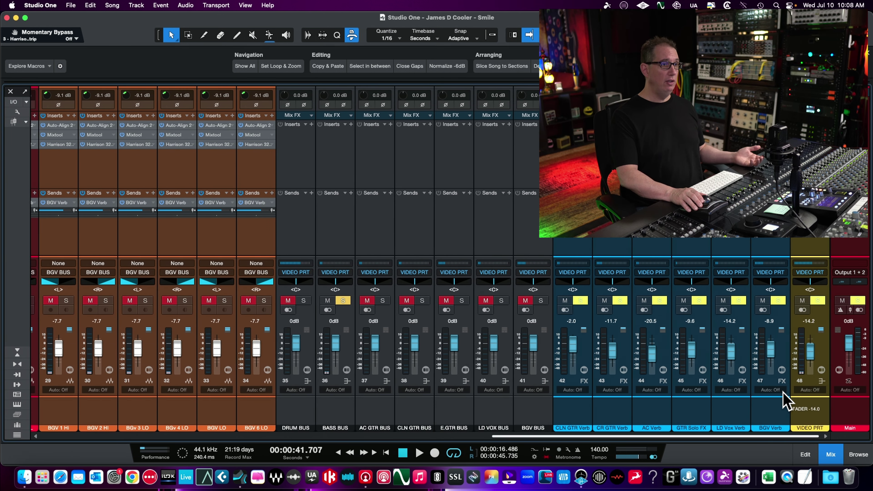
click(343, 300)
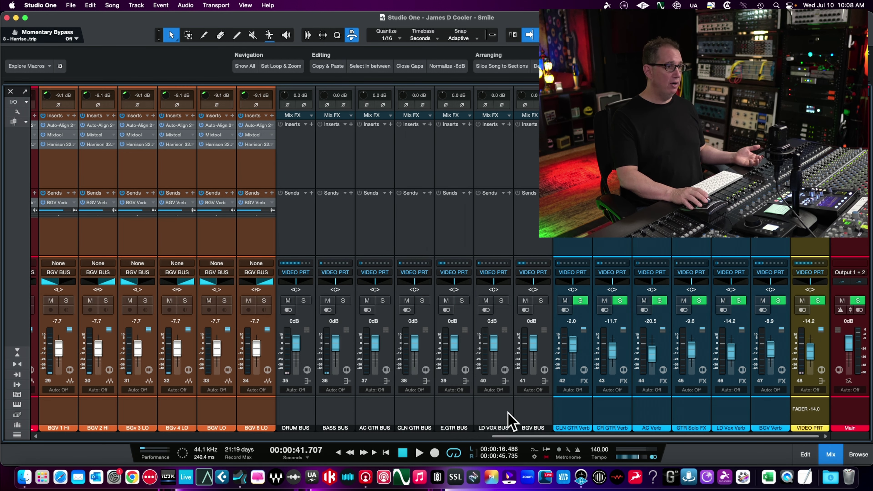
In the arrangement view, move the loop start to about 30 seconds and the playhead near 30.7 s.
key(F3)
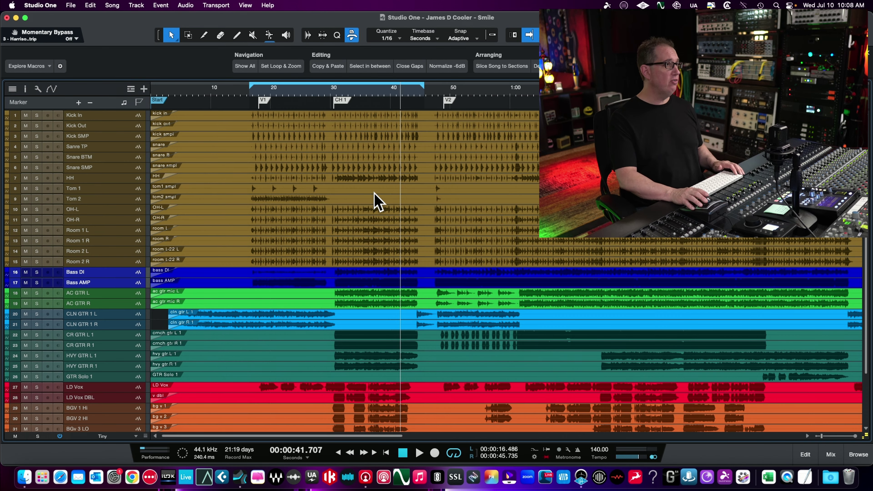
drag(254, 90, 334, 93)
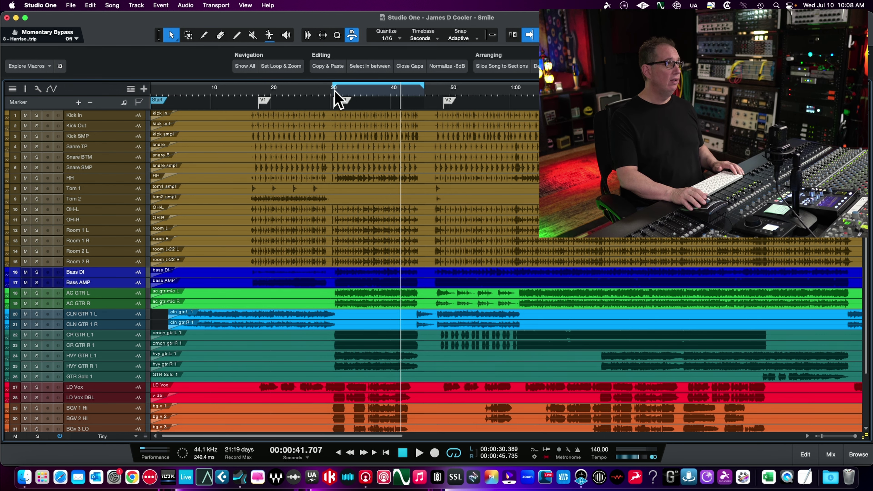
click(334, 91)
Return to the mixer and click through guitar channels CR GTR L 1 to HVY GTR R 1.
key(F3)
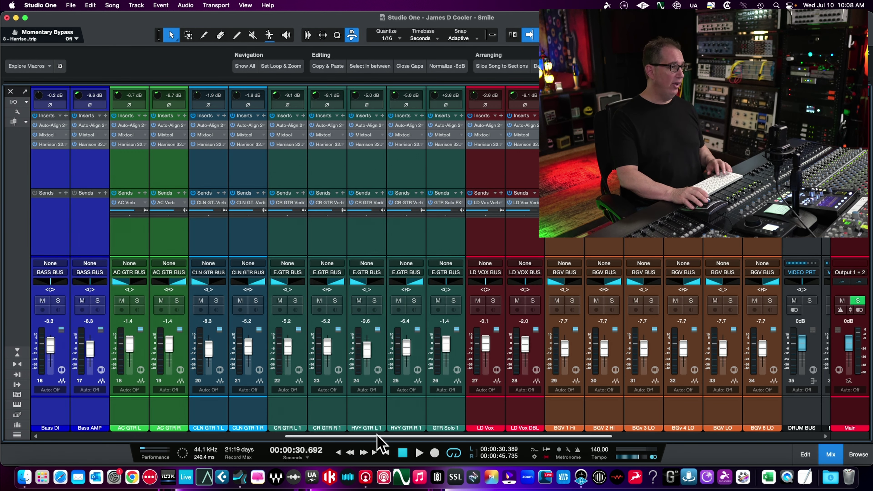
drag(378, 437, 313, 440)
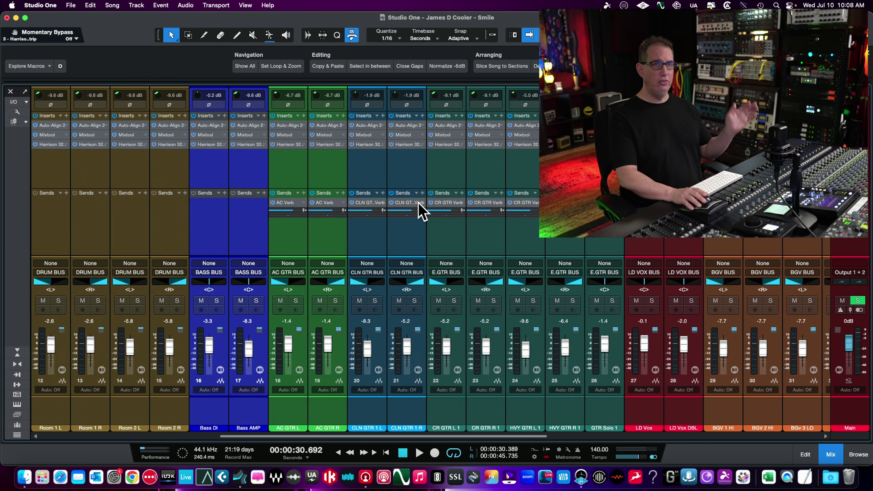
click(441, 245)
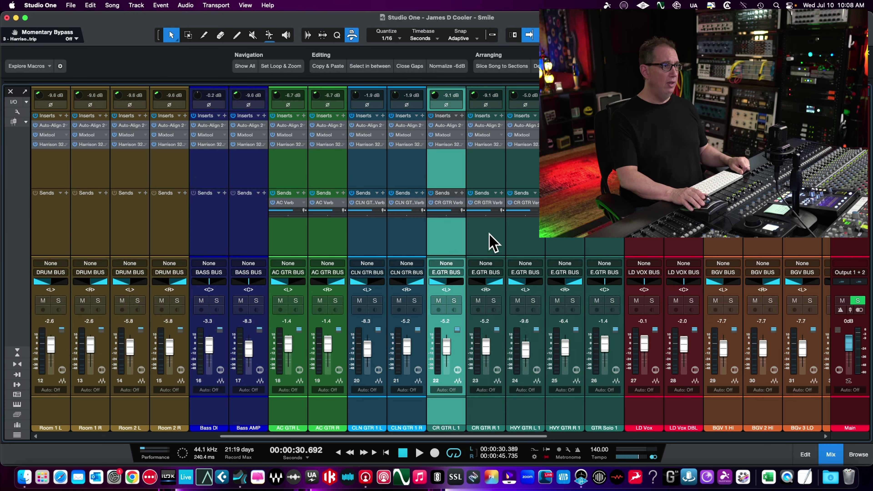
click(490, 243)
click(445, 244)
click(481, 242)
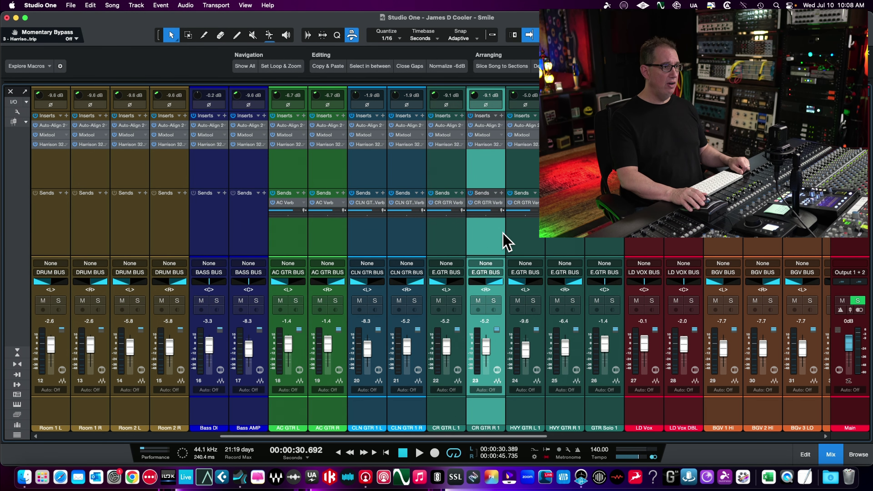
click(513, 242)
click(560, 242)
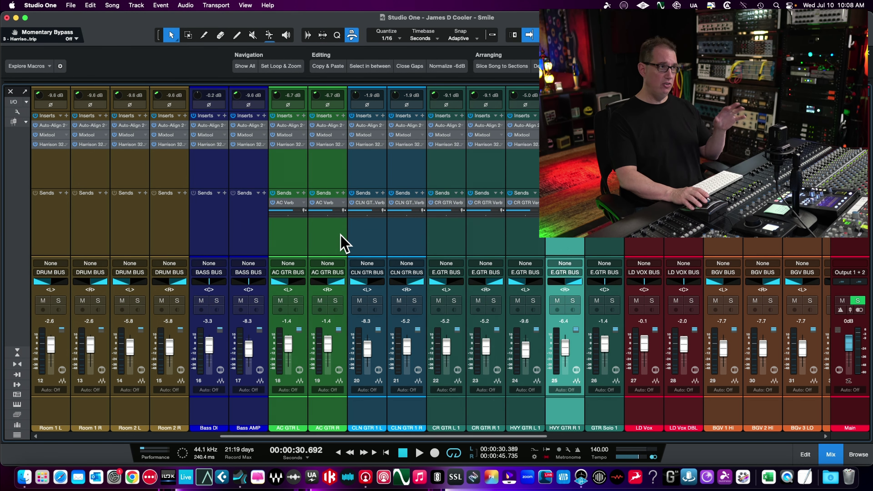
Select guitar channels 22–25 together, solo them and start playback.
click(454, 235)
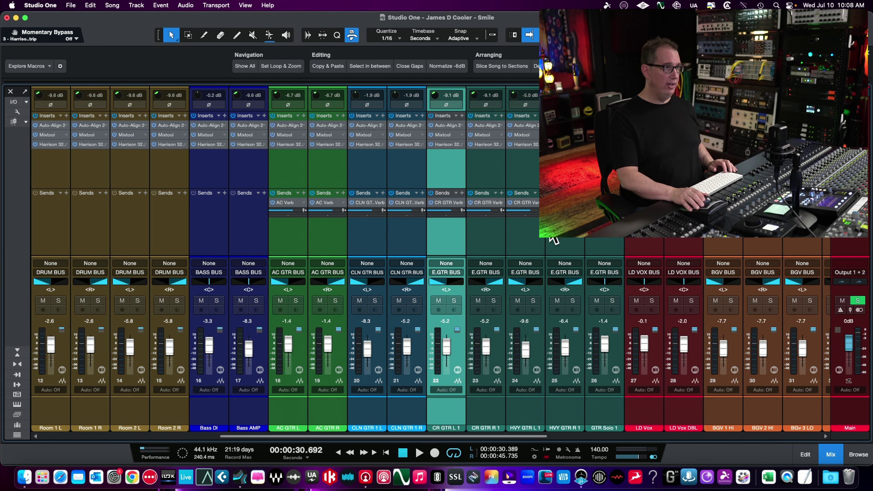
shift+click(558, 242)
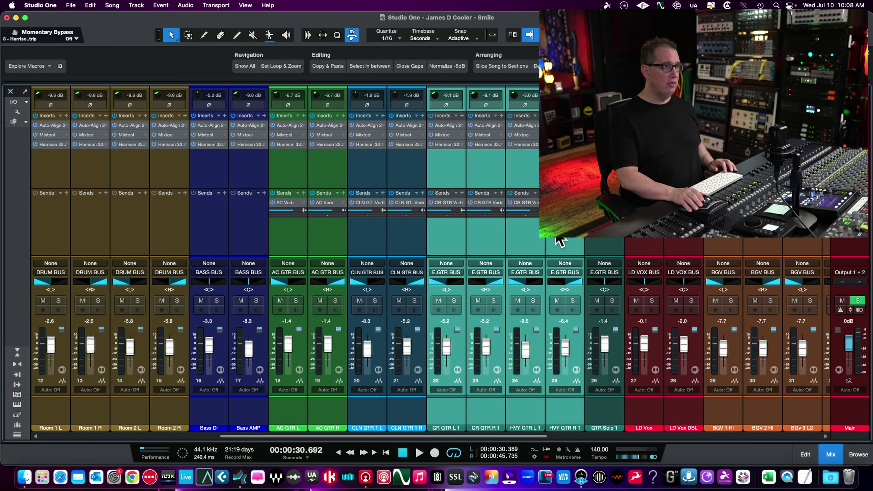
click(572, 305)
shift+click(440, 242)
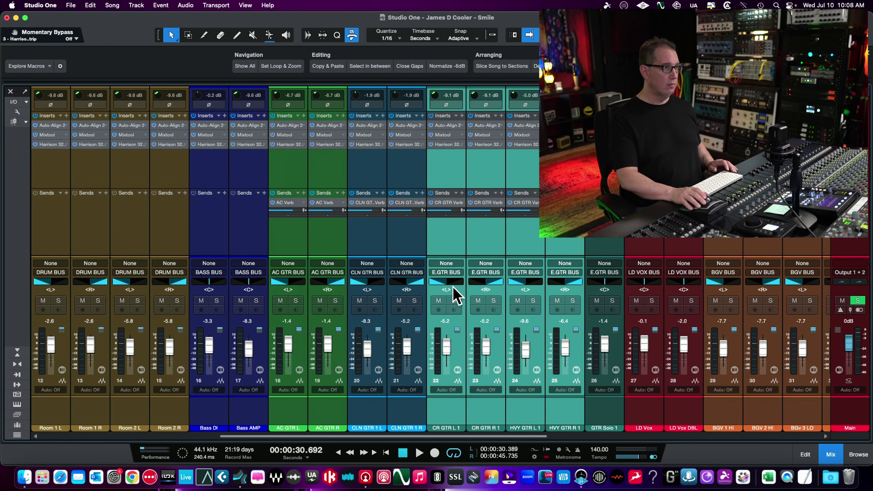
click(452, 301)
key(space)
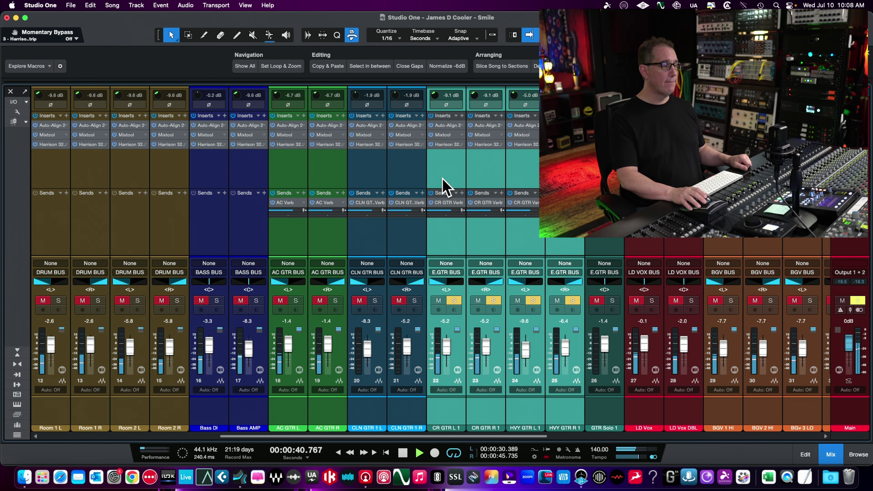
Open CR GTR L 1's Harrison 32Classic strip and play to hear its drive, compressor and EQ.
click(448, 145)
drag(264, 37, 219, 30)
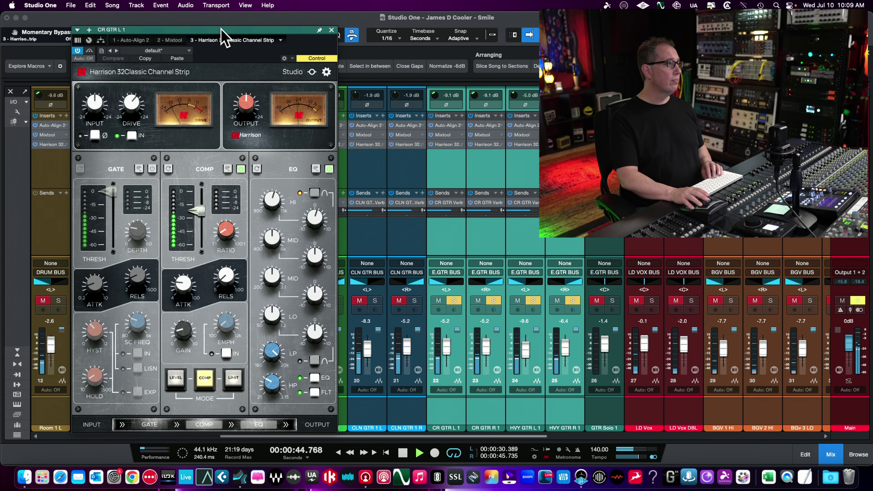
mouse_move(137, 118)
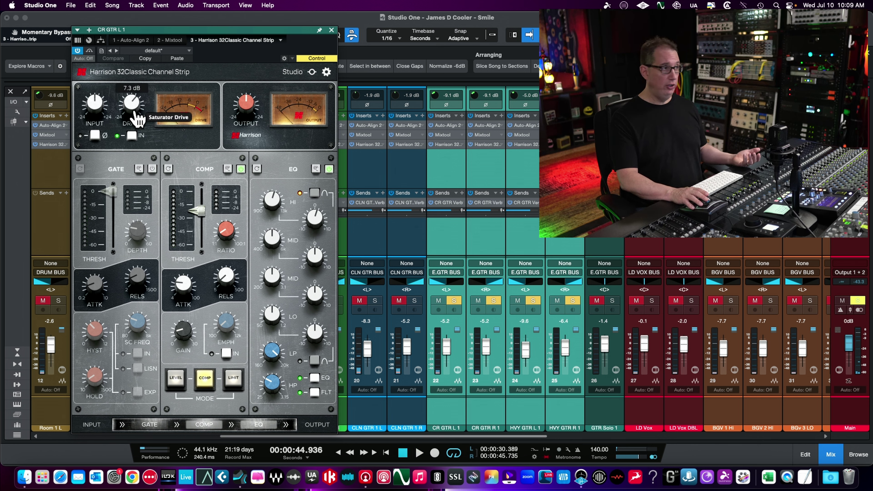
mouse_move(204, 225)
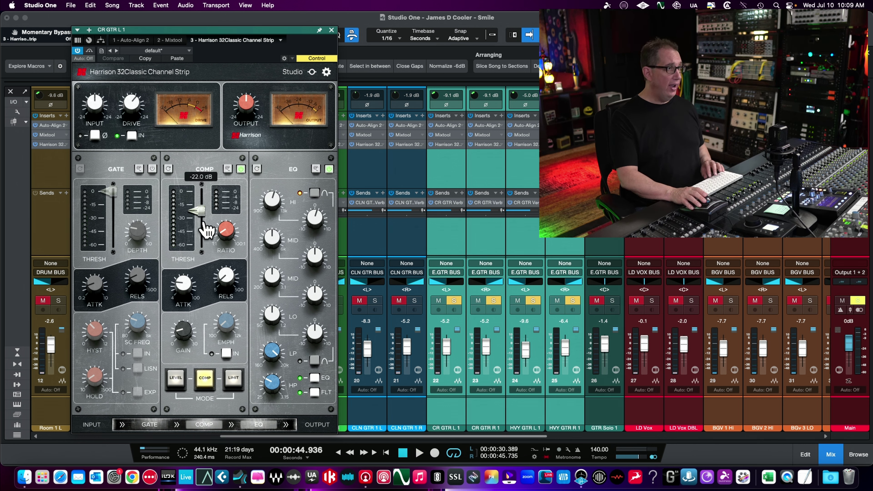
key(space)
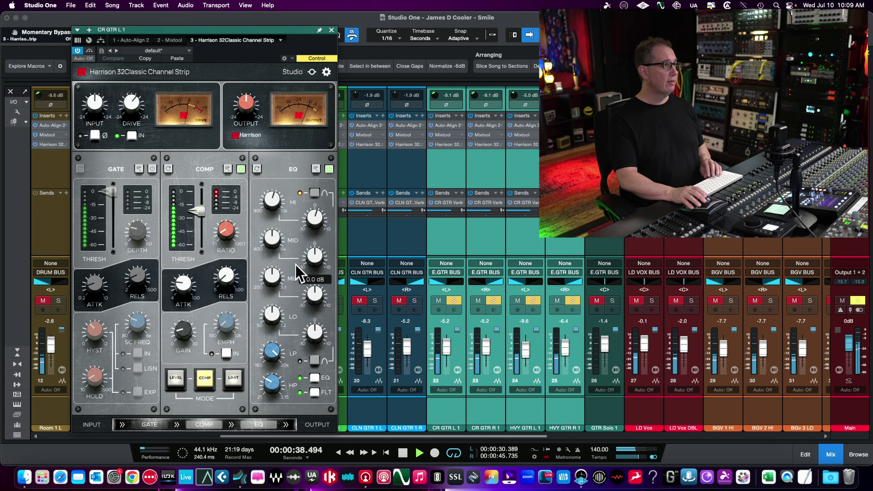
mouse_move(314, 221)
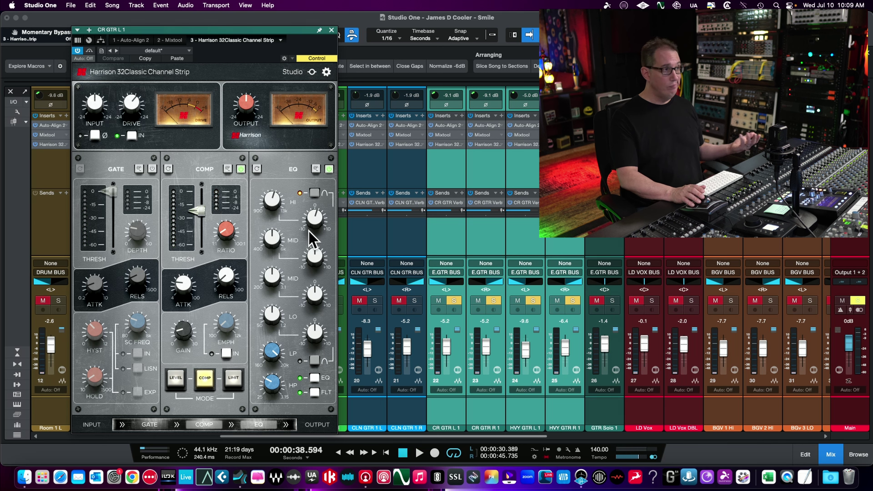
mouse_move(327, 334)
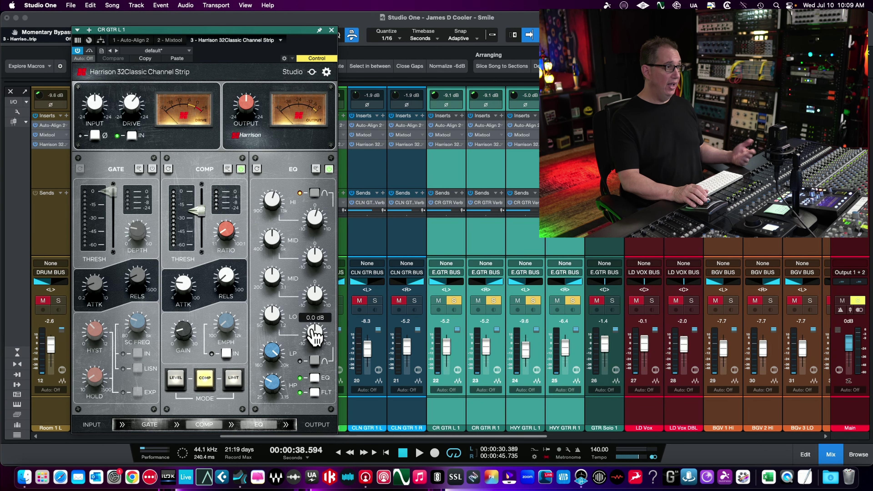
Close the CR GTR L 1 strip window and play it with its Harrison insert bypassed.
click(331, 30)
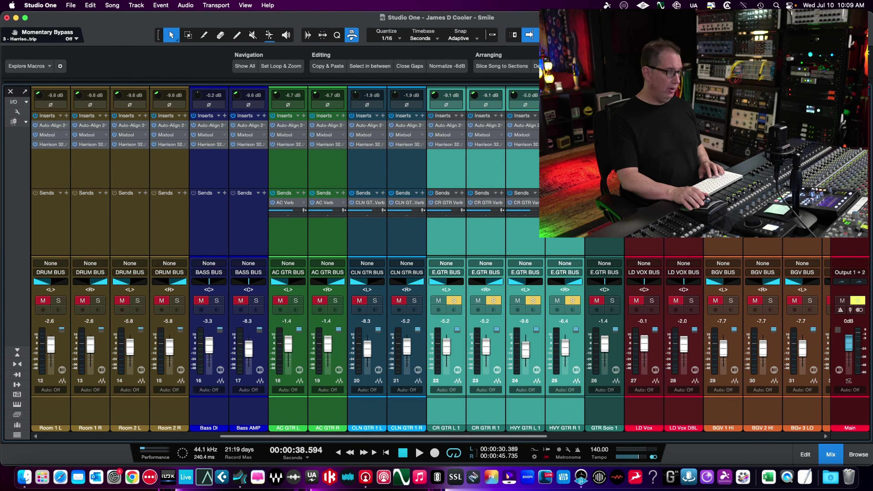
key(space)
click(431, 144)
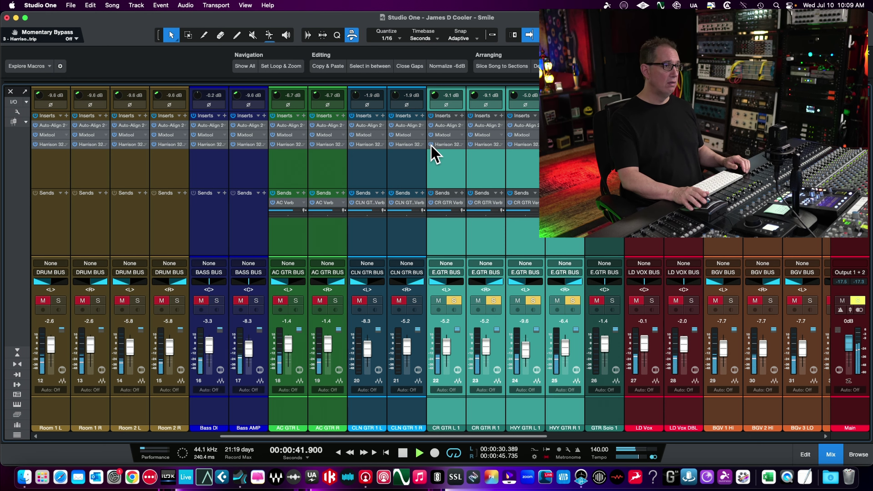
key(space)
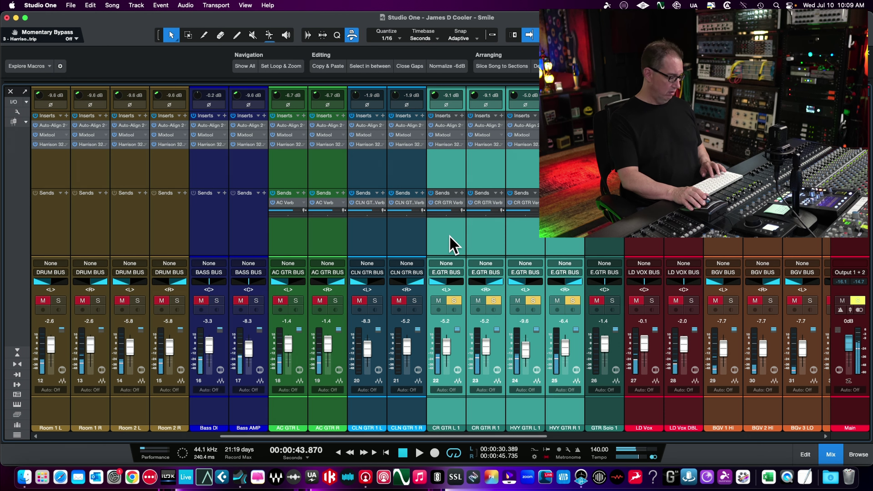
Select only CR GTR L 1, clear the E.GTR BUS solo, and return to the mixer.
click(450, 244)
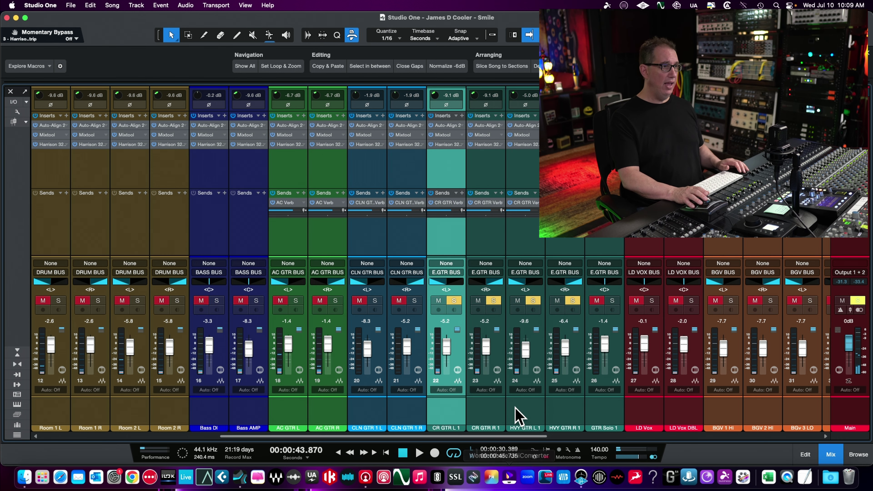
drag(488, 438, 793, 441)
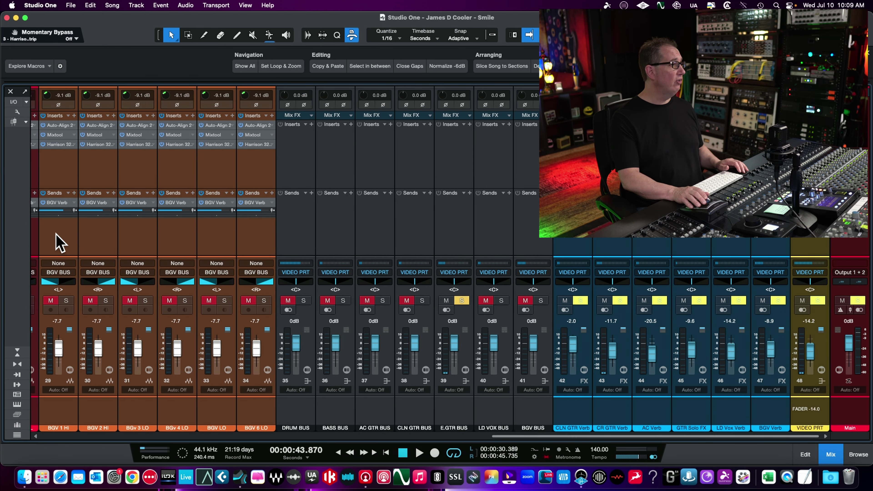
scroll(415, 388, left, 1)
click(469, 301)
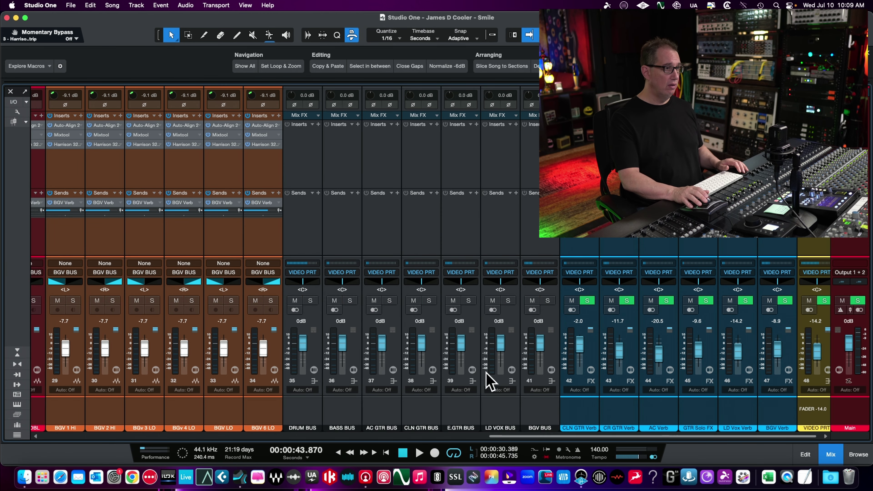
drag(519, 437, 329, 434)
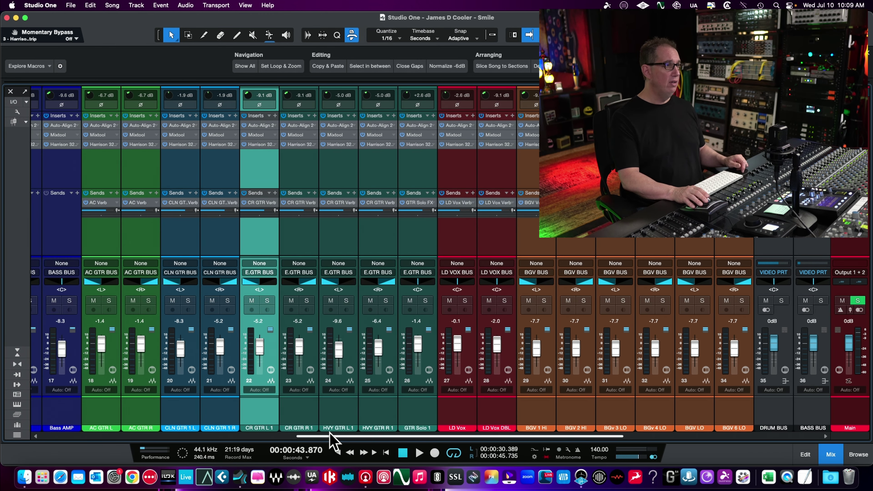
key(F3)
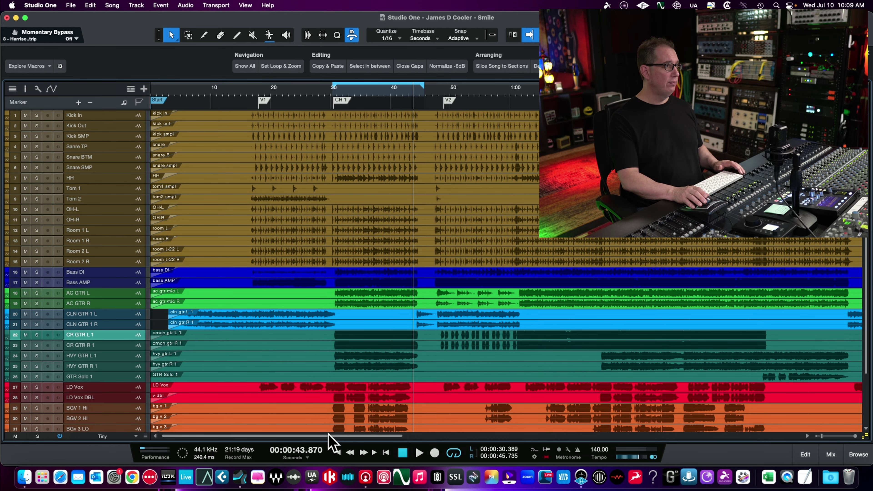
key(F3)
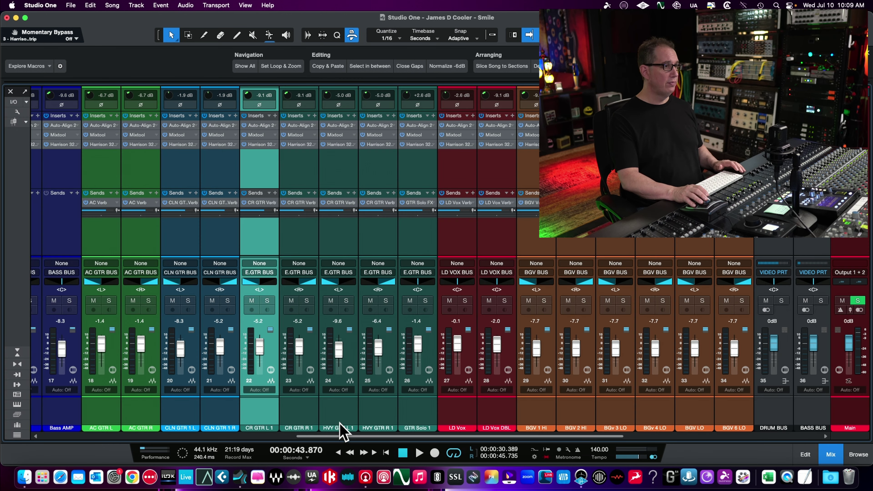
Solo LD Vox, open its Harrison 32Classic strip, and bypass it briefly to compare.
click(465, 300)
click(455, 145)
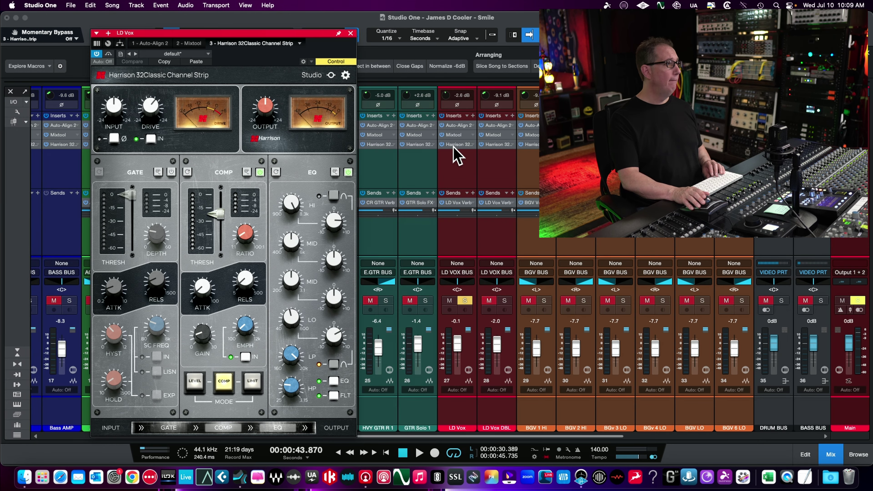
drag(247, 35, 232, 19)
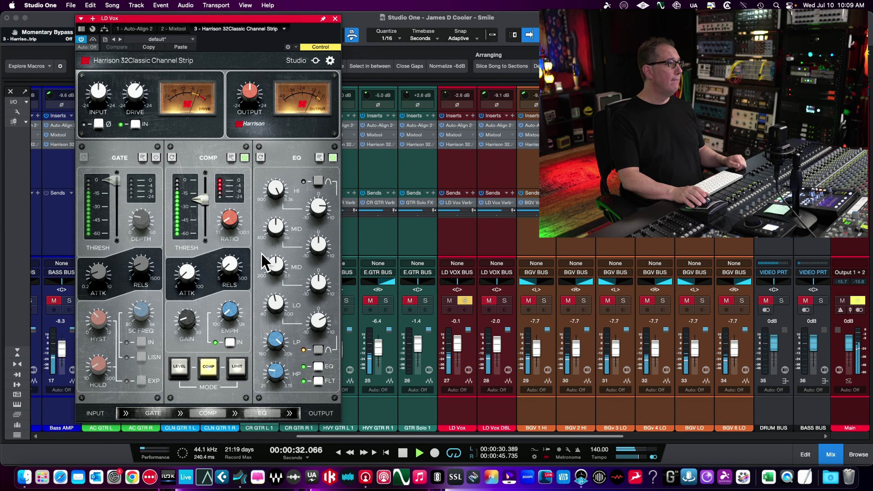
click(315, 61)
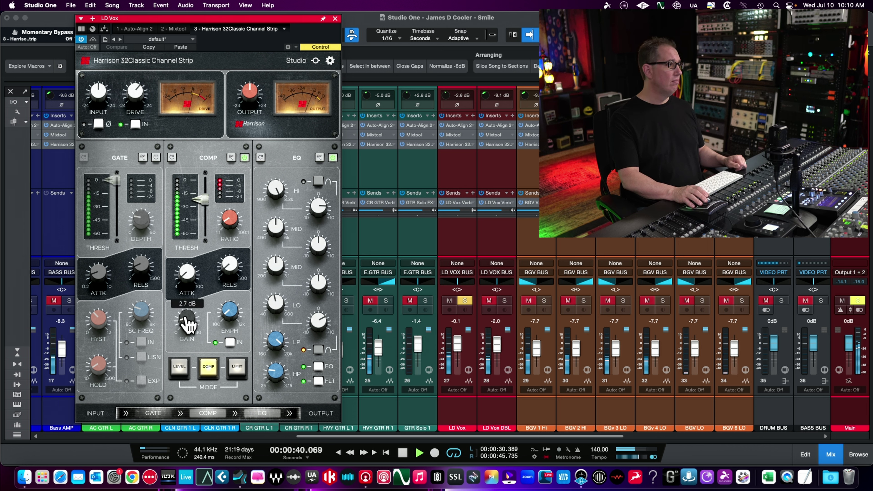
Stop playback and read LD Vox's gate, compressor and EQ values, including the 8.0 dB high band.
mouse_move(189, 330)
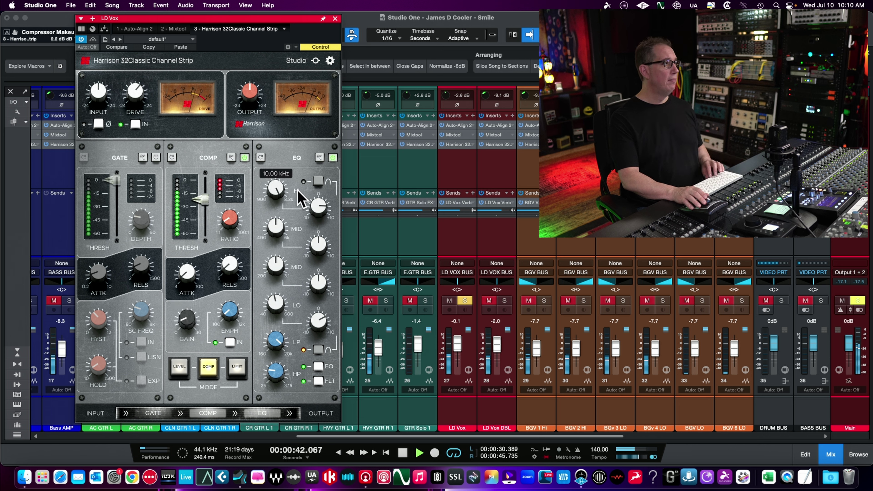
mouse_move(228, 220)
key(space)
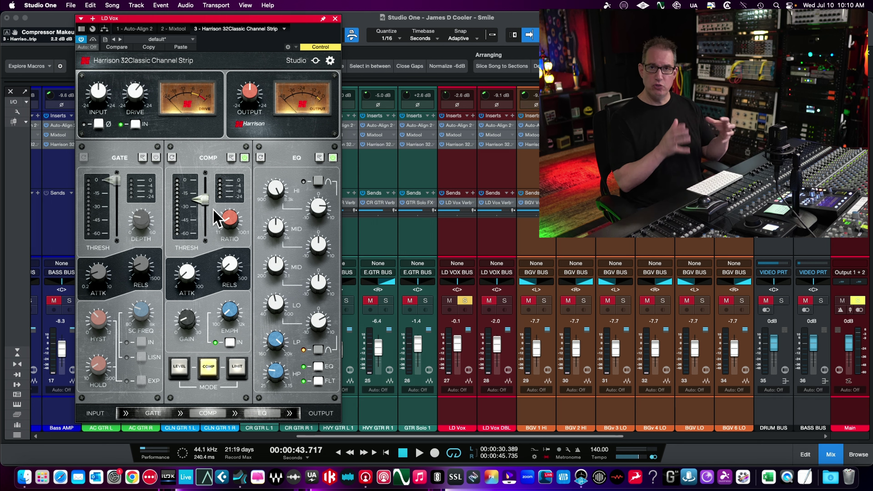
mouse_move(275, 393)
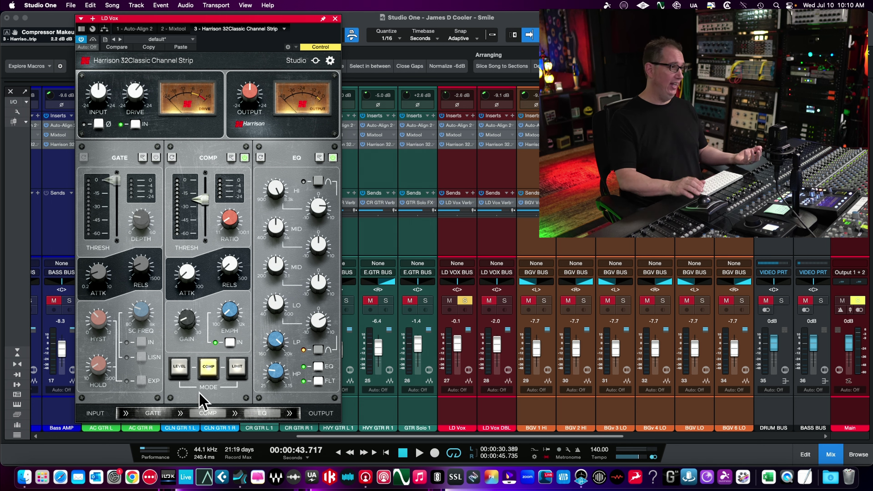
mouse_move(269, 378)
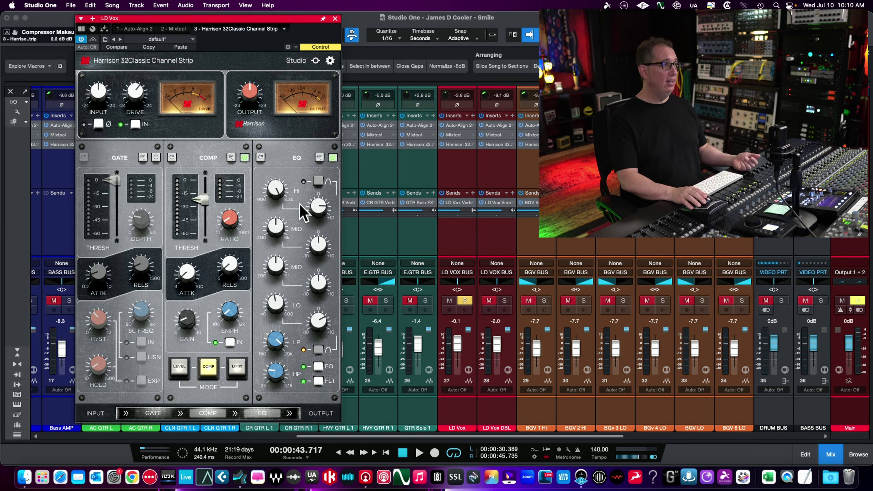
mouse_move(283, 203)
mouse_move(325, 214)
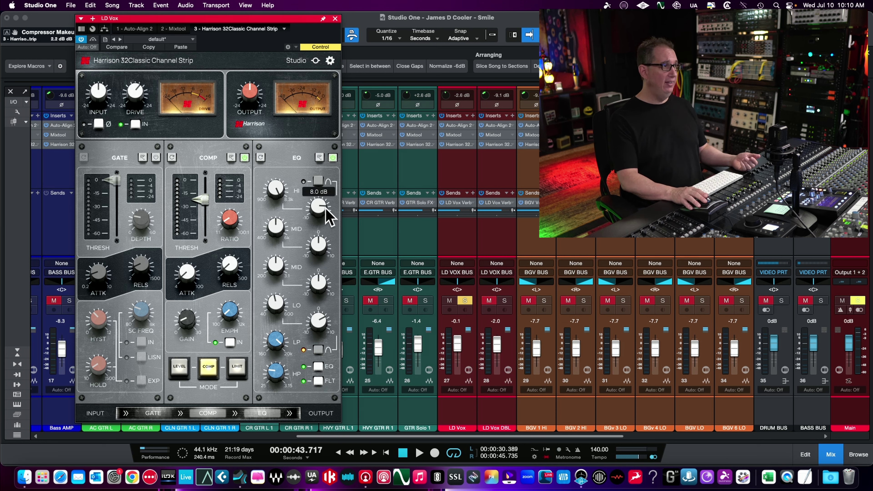
mouse_move(327, 331)
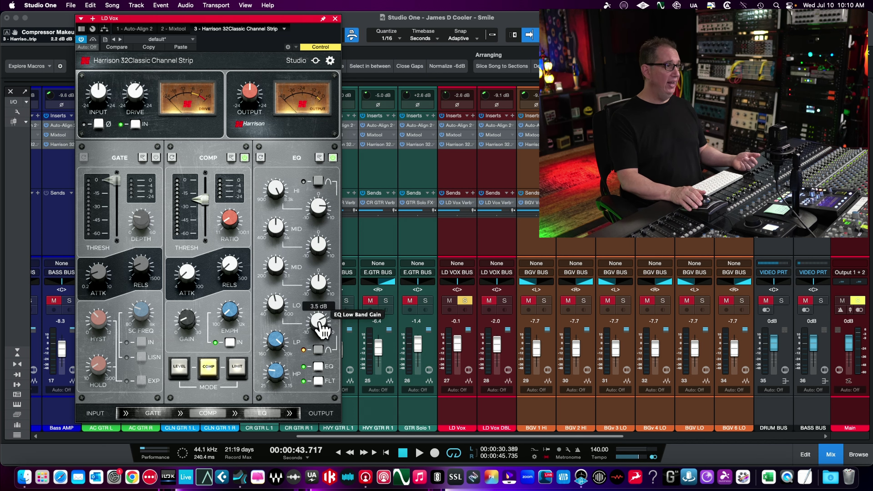
mouse_move(329, 303)
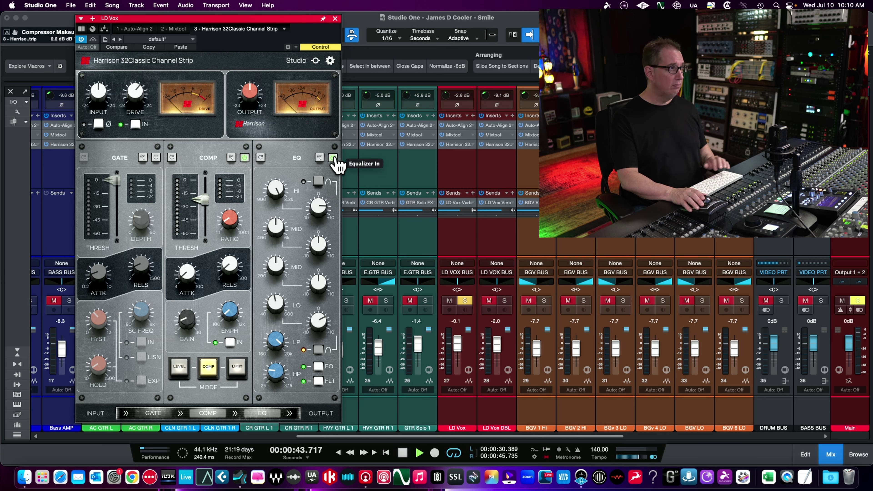
key(space)
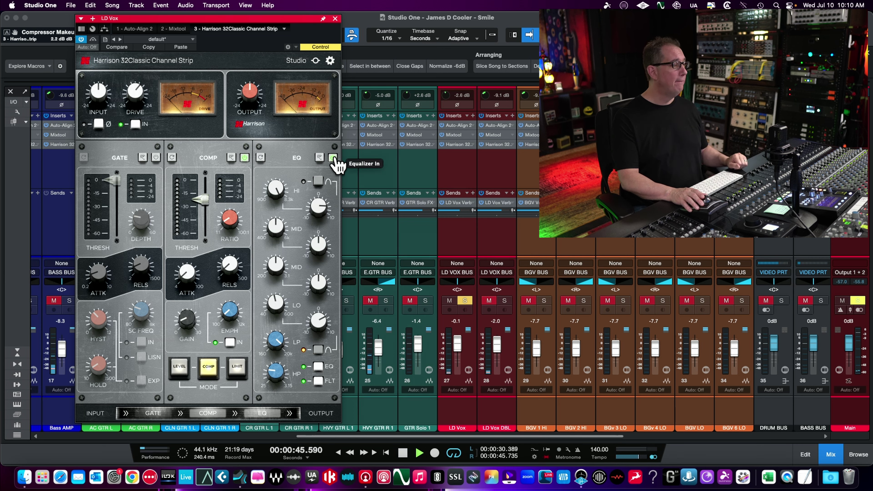
click(332, 157)
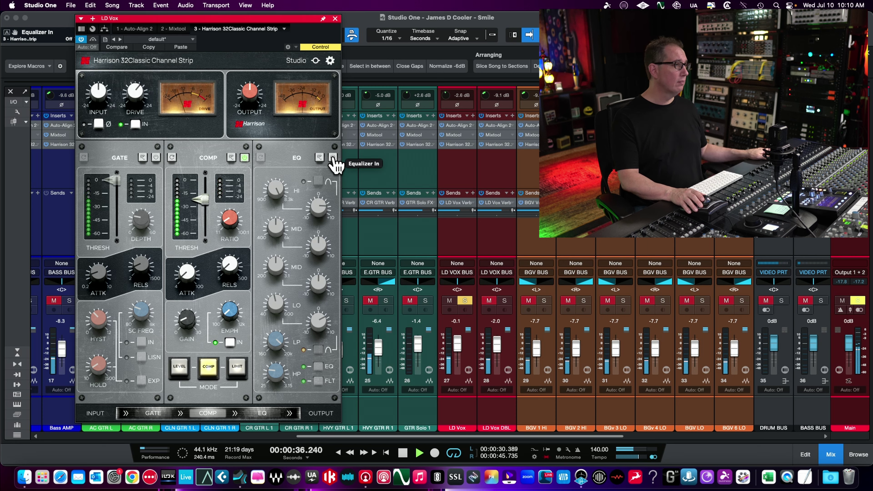
click(333, 158)
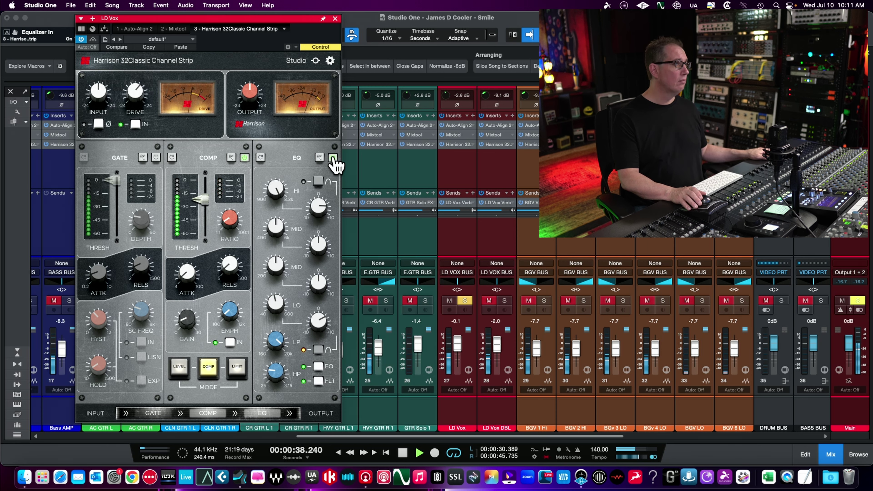
click(316, 61)
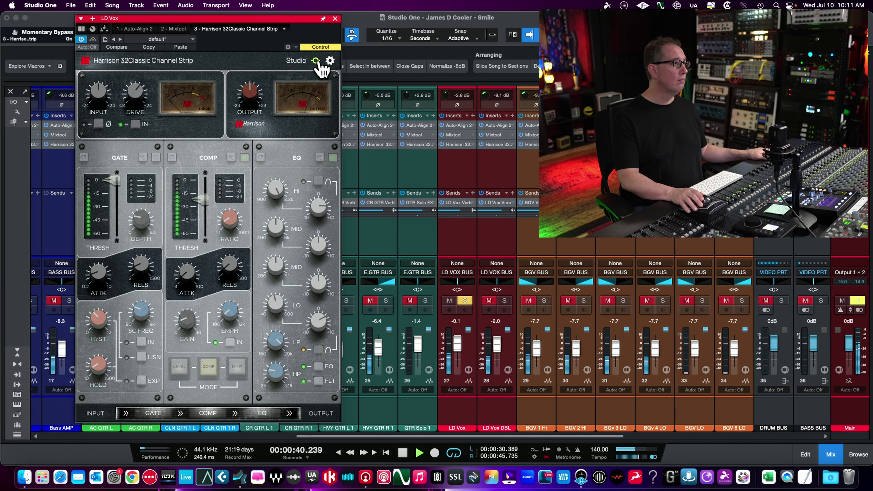
click(316, 61)
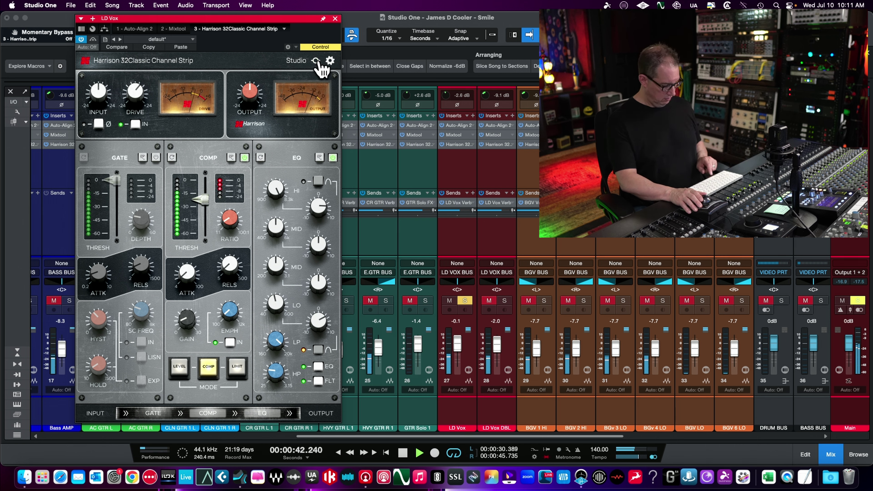
key(space)
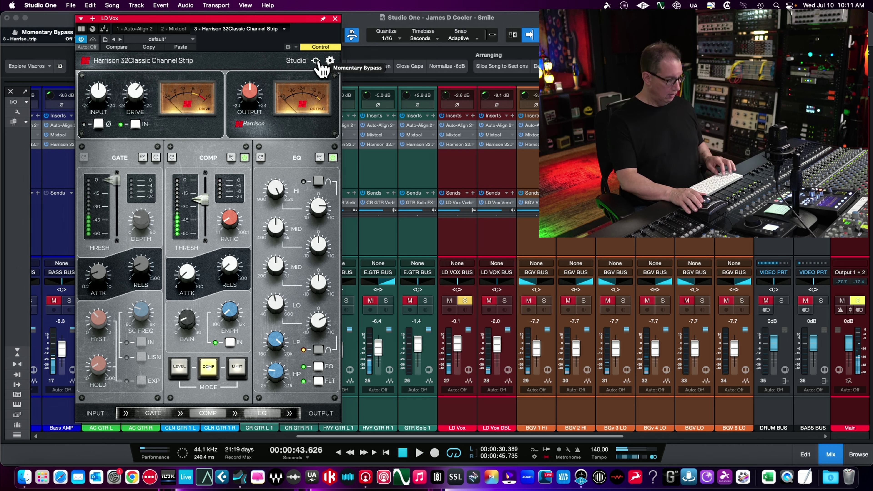
click(314, 61)
click(313, 62)
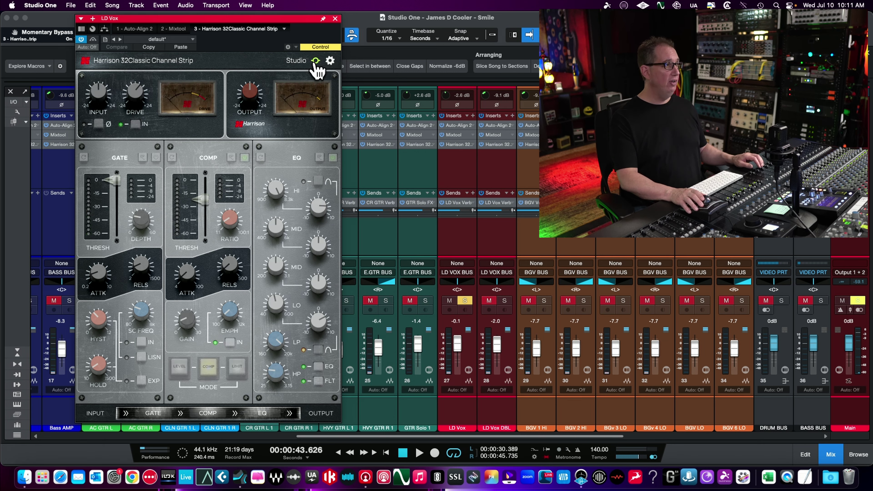
click(314, 62)
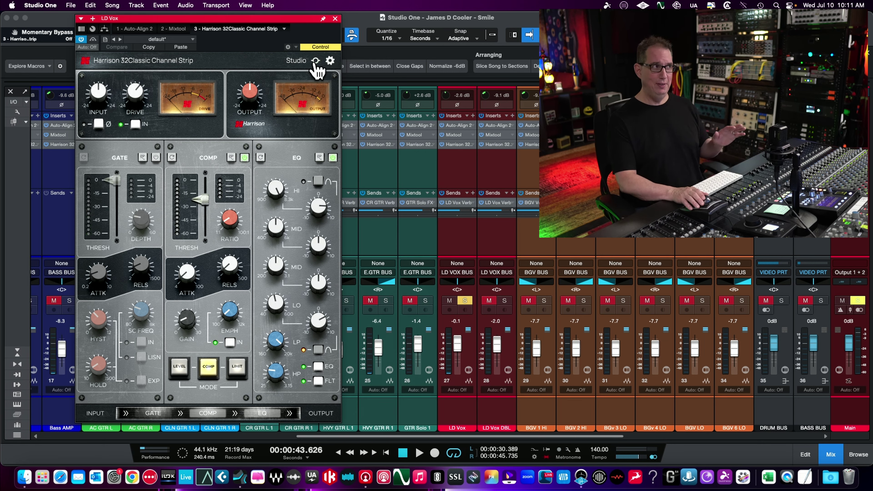
click(93, 39)
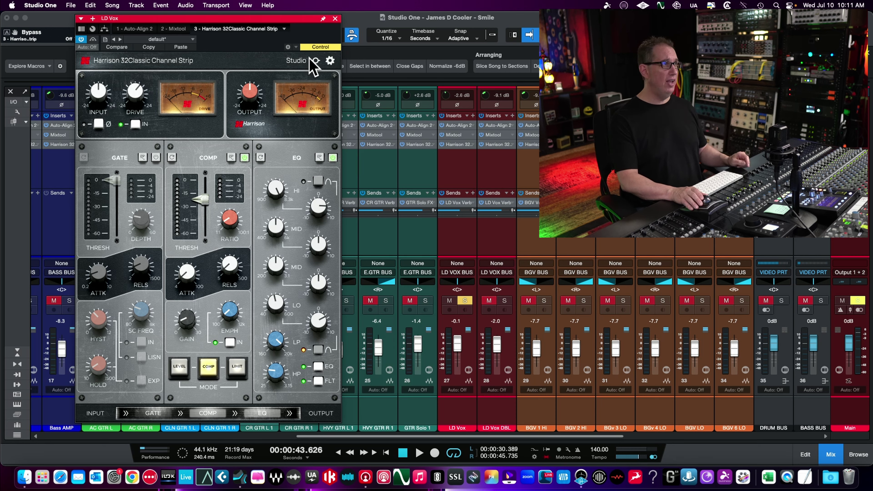
click(315, 61)
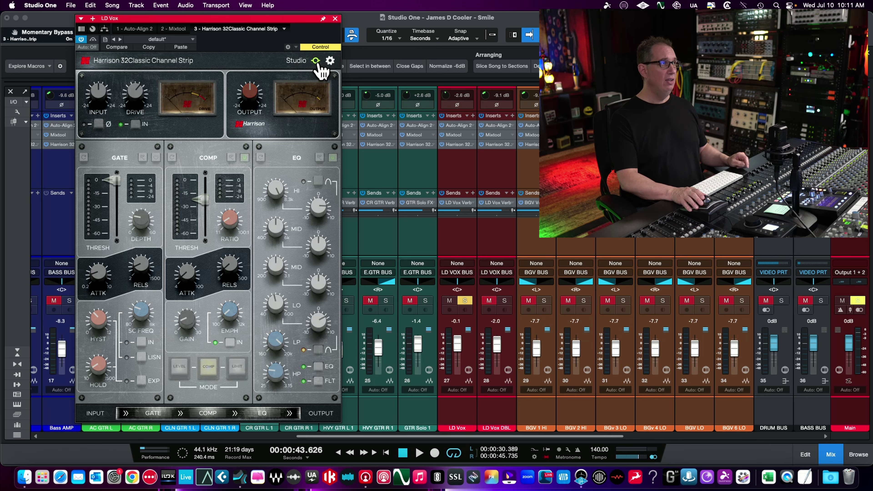
click(316, 61)
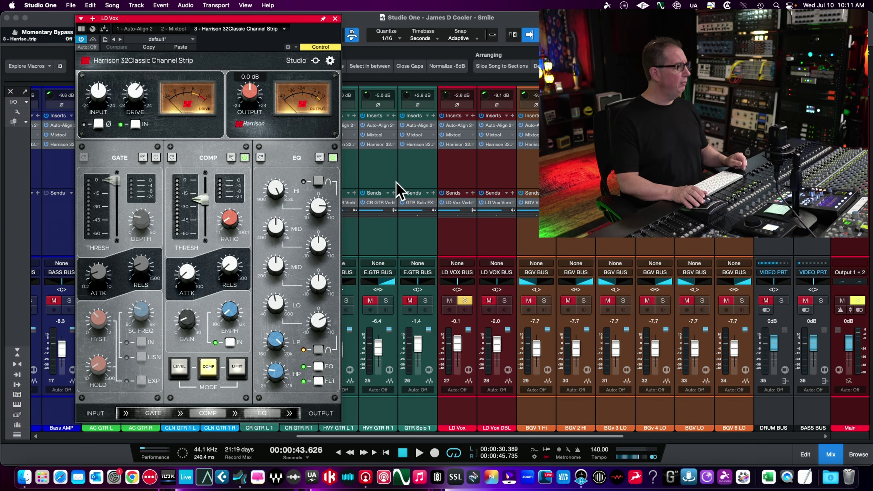
Unsolo LD Vox while keeping its Harrison strip window open over the mixer.
drag(221, 18, 220, 19)
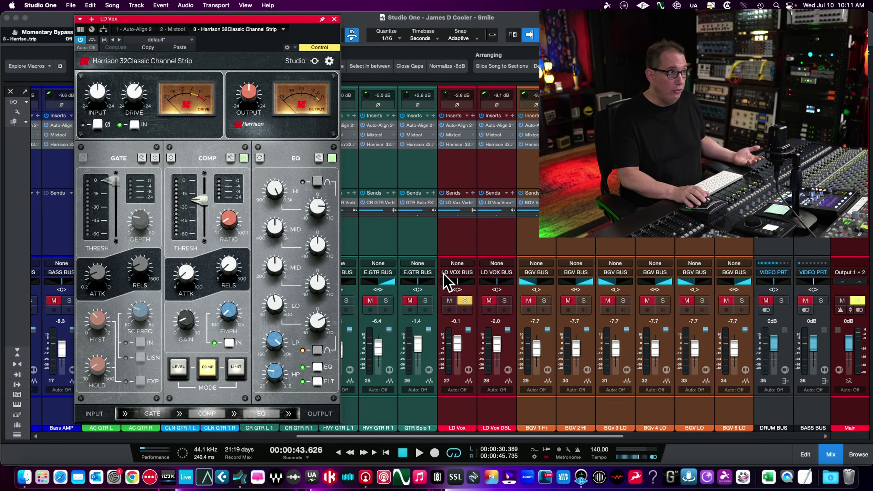
click(465, 300)
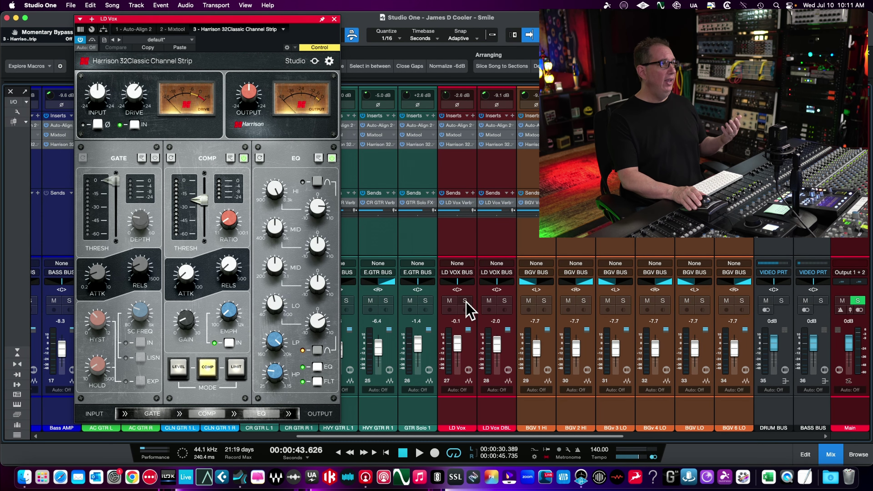
drag(301, 19, 304, 22)
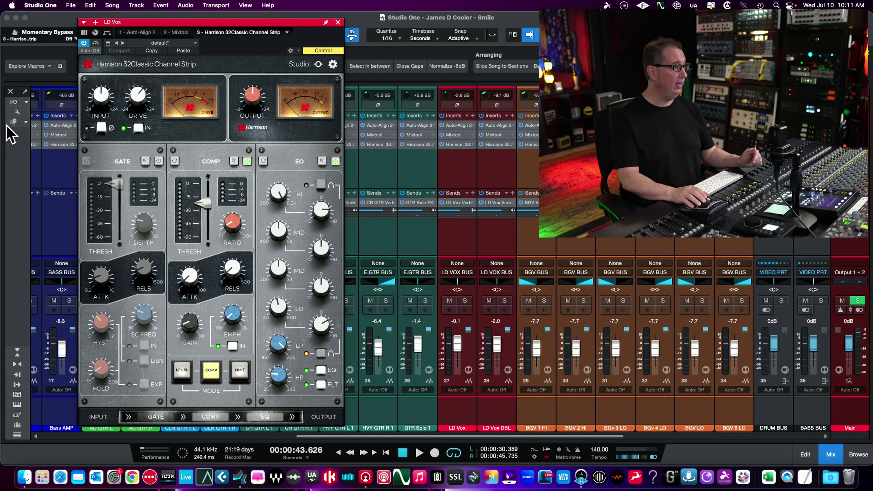
mouse_move(233, 327)
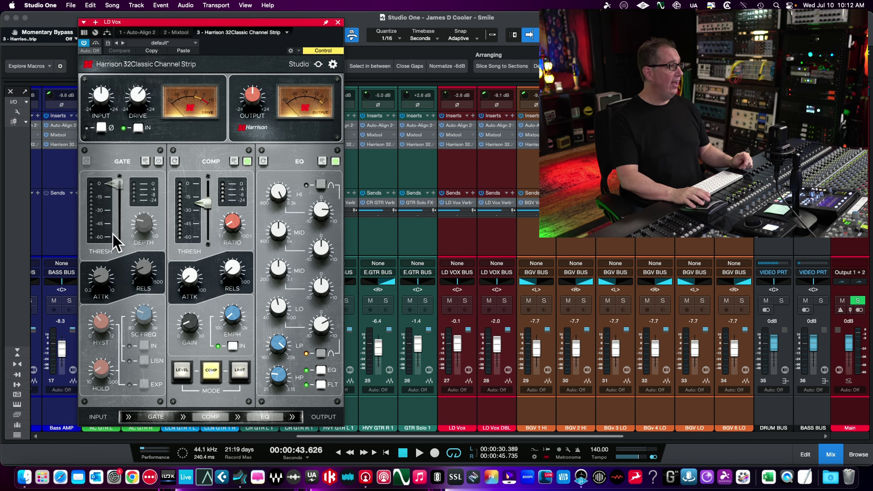
Close the LD Vox strip, solo Kick In, and start playback.
click(338, 23)
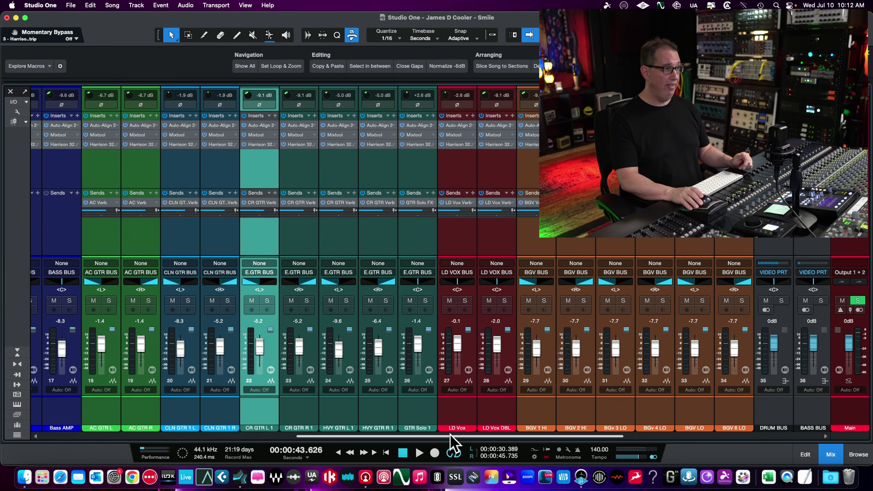
drag(450, 435, 4, 443)
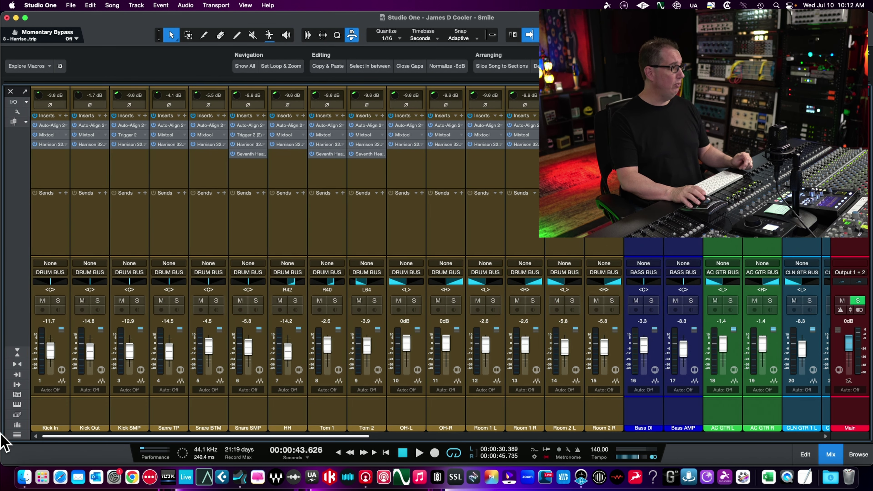
click(61, 300)
key(space)
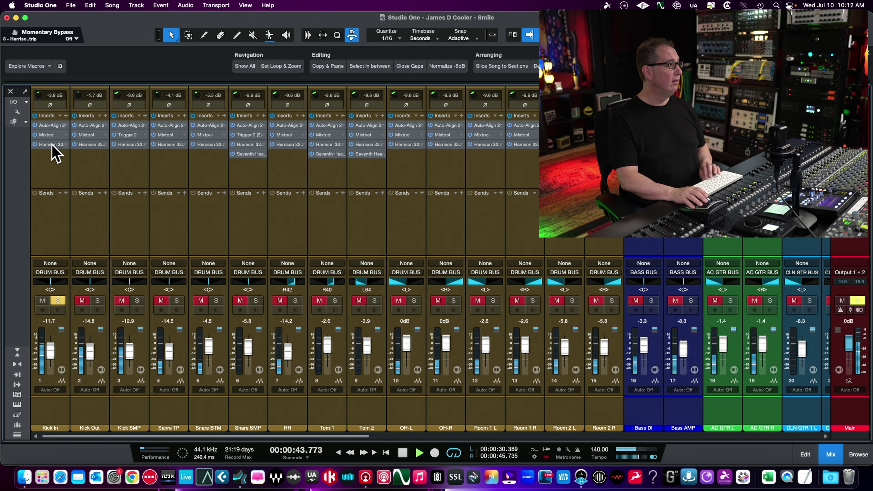
Open Kick In's Harrison 32Classic strip and switch its gate off and back on.
click(52, 145)
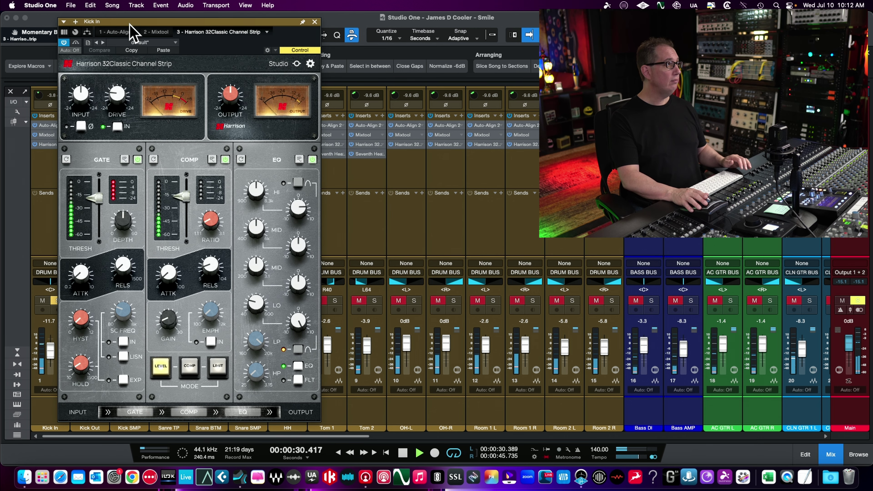
drag(129, 24, 163, 29)
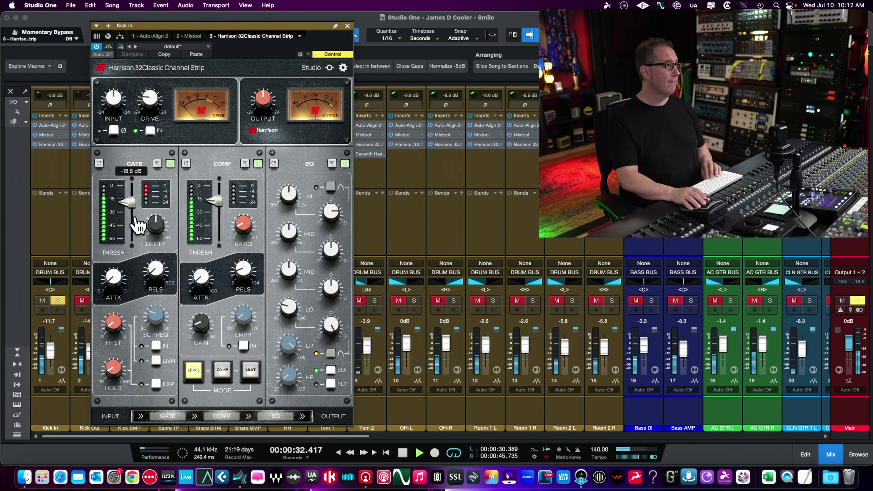
click(170, 164)
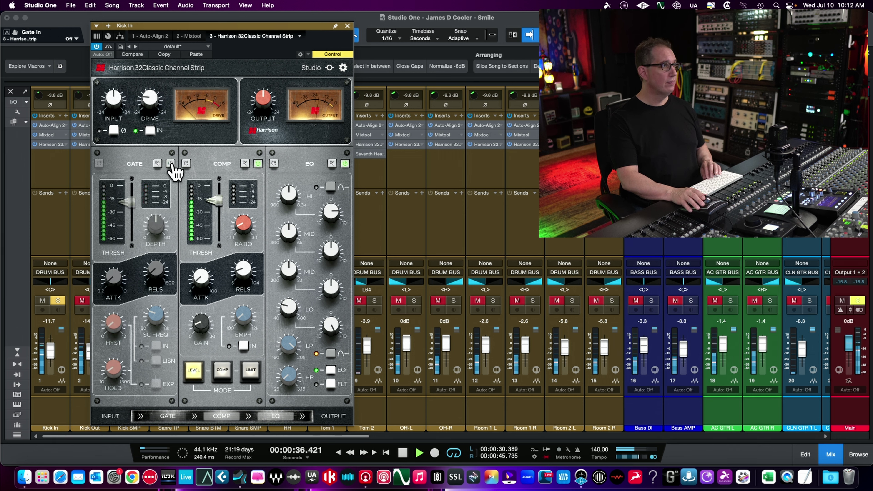
click(170, 164)
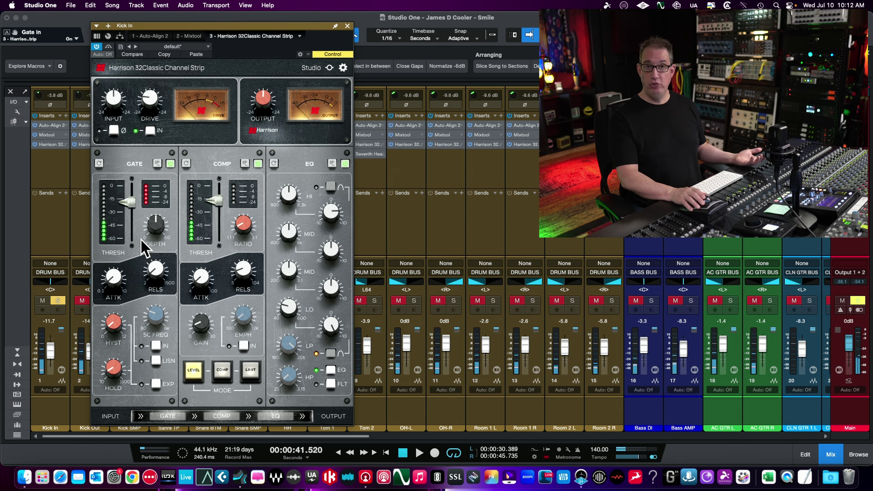
mouse_move(134, 248)
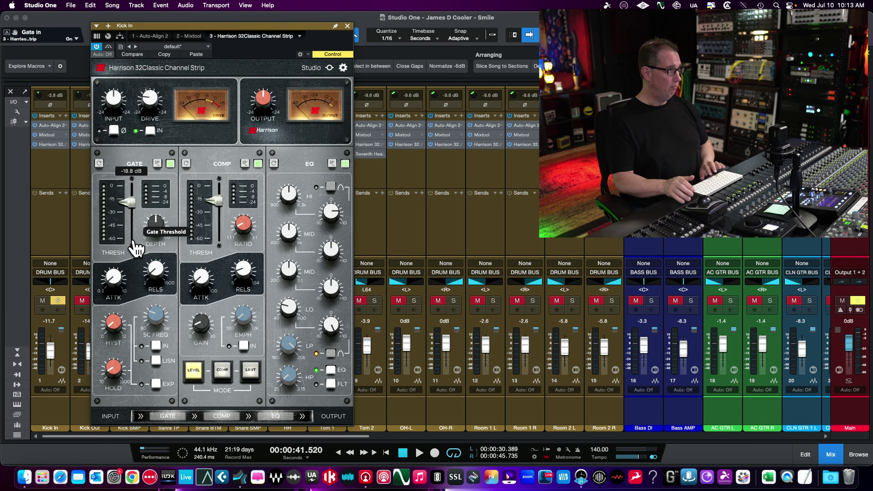
key(space)
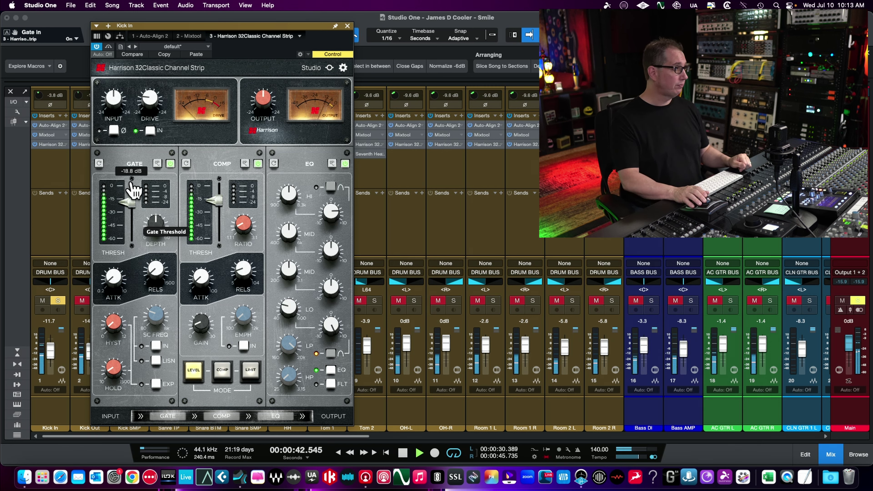
click(170, 164)
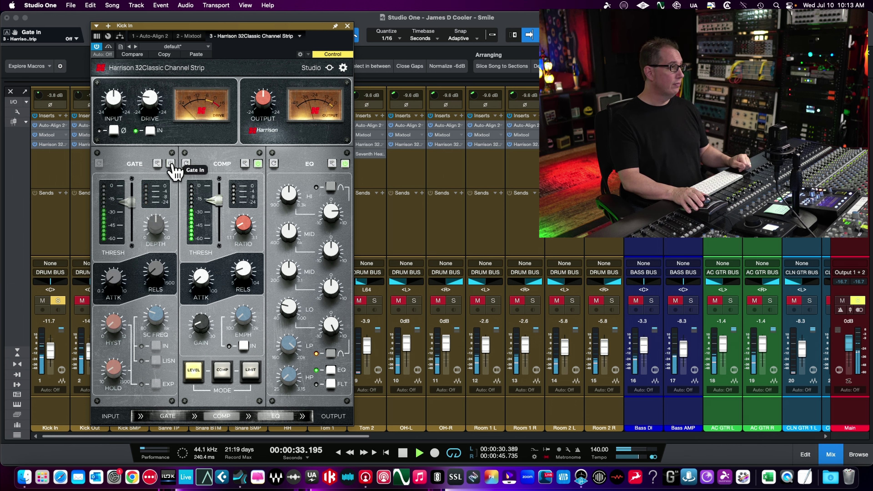
click(171, 164)
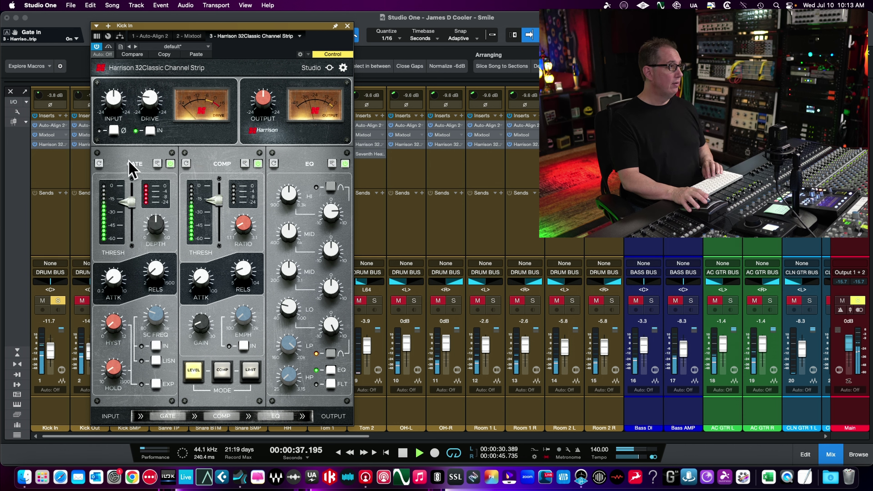
key(space)
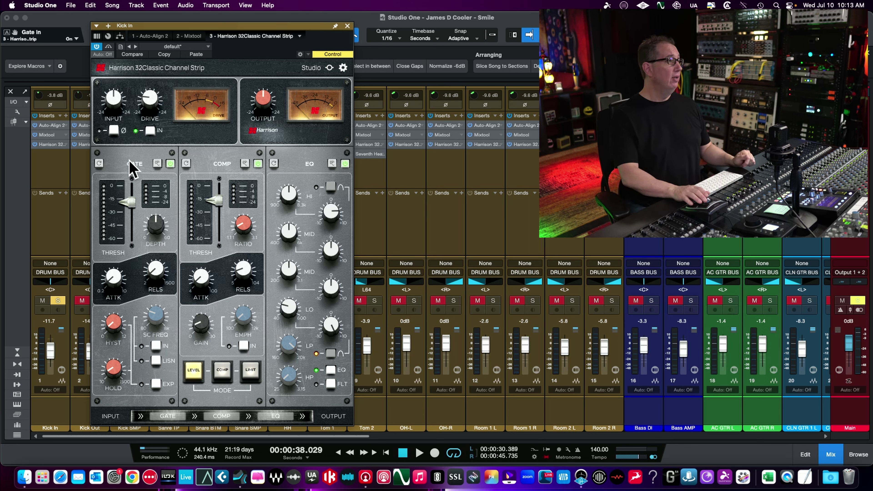
Close the Kick In strip window and take Kick In out of solo.
drag(168, 27, 147, 25)
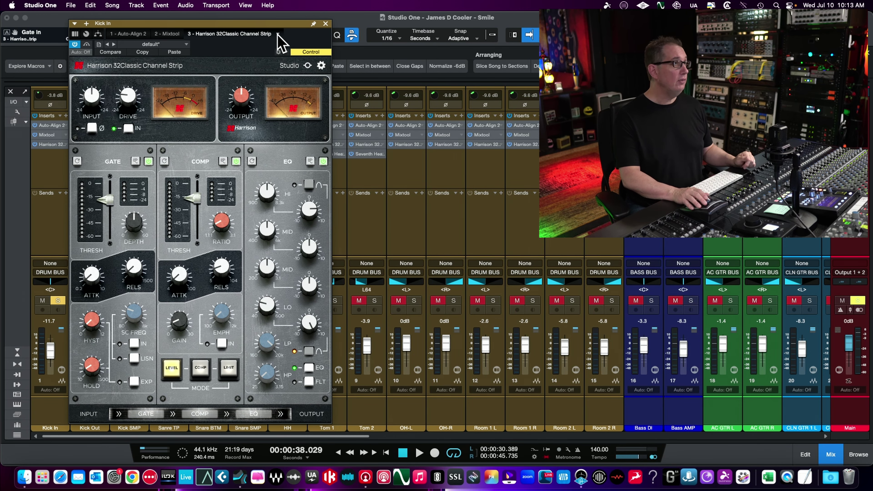
click(326, 23)
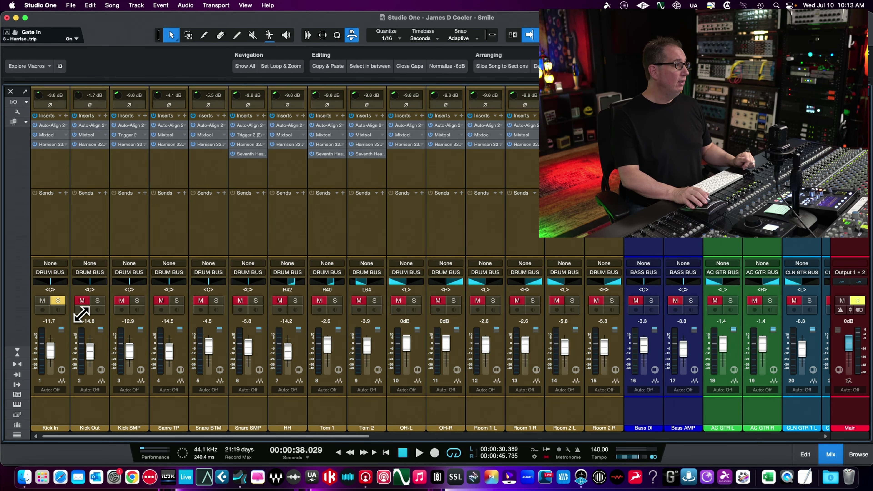
click(57, 300)
Select channels Kick In through BGV 6 LO together and resume playback.
click(43, 180)
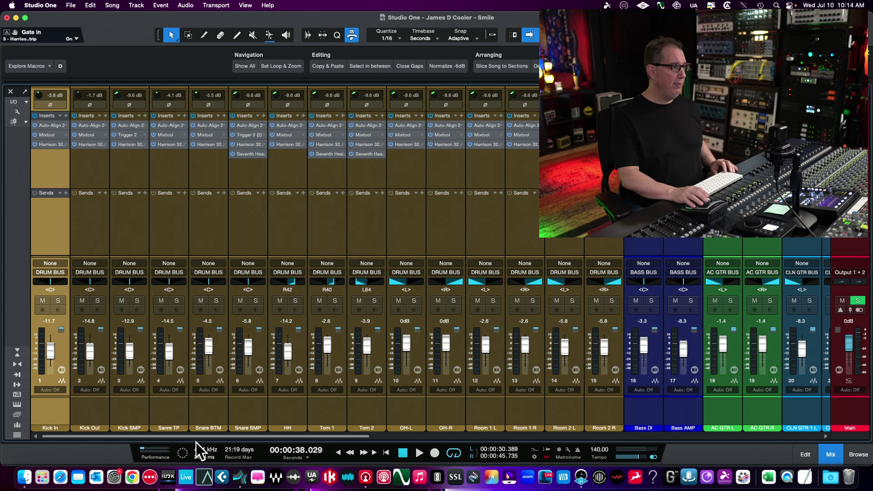
drag(213, 436, 557, 407)
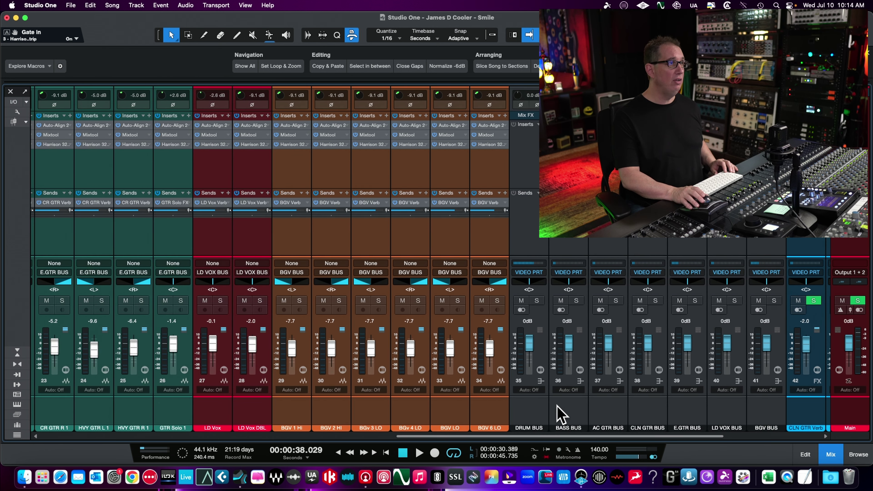
shift+click(484, 170)
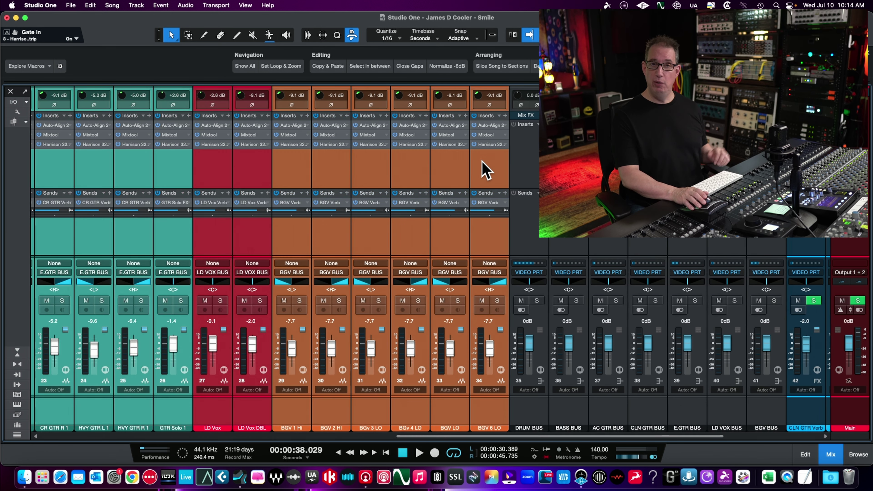
key(space)
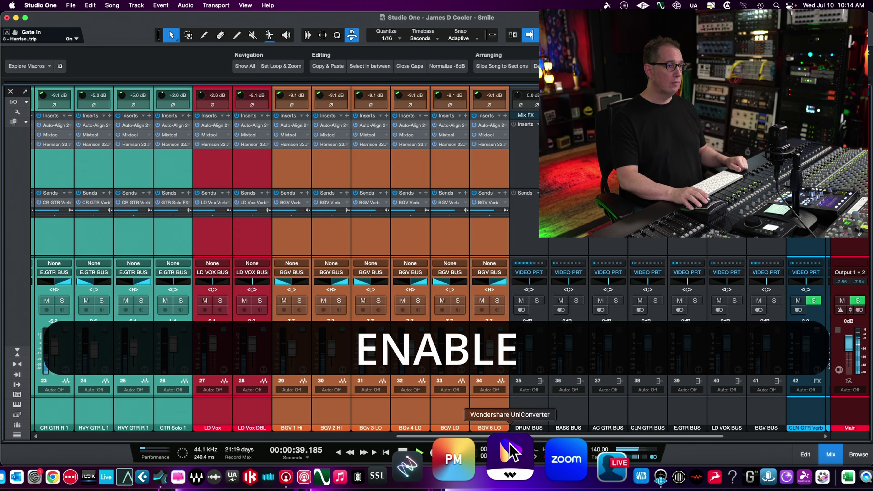
Reopen Kick In's Harrison 32Classic strip and stop playback.
drag(500, 438, 68, 380)
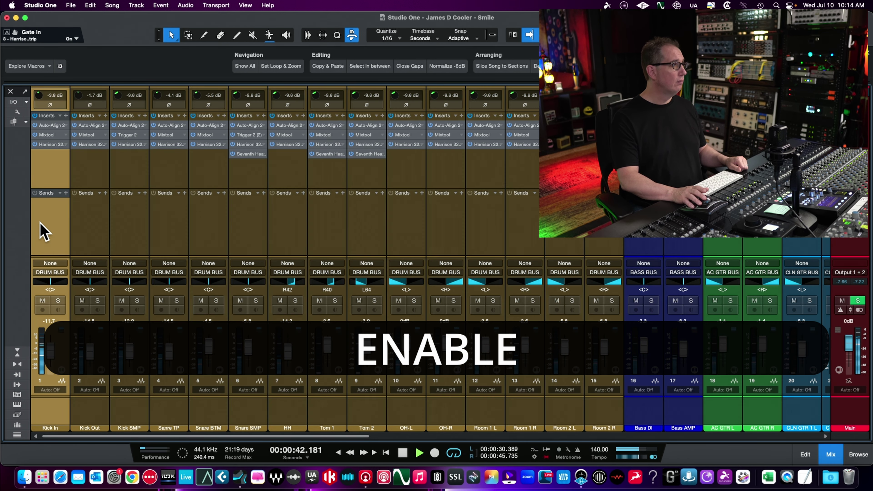
click(48, 144)
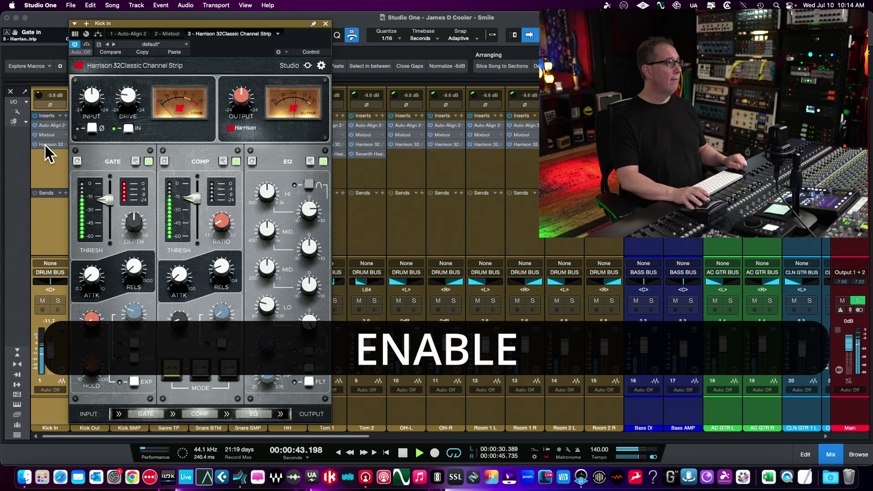
key(space)
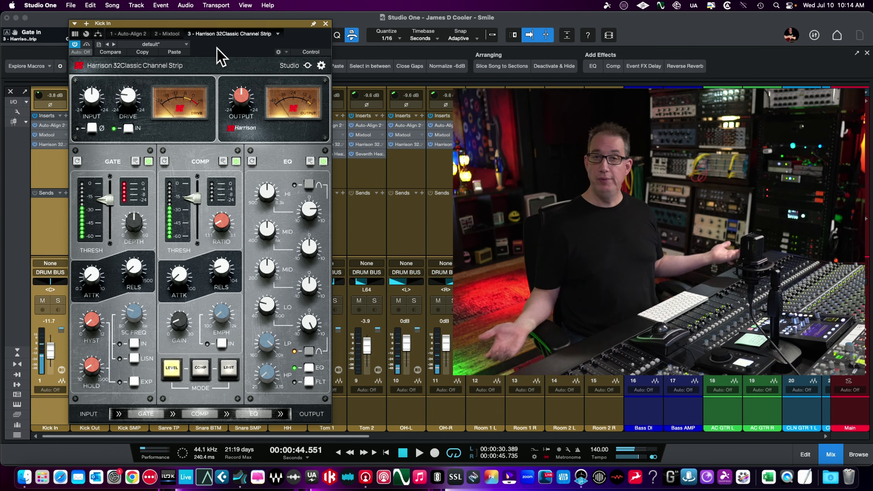